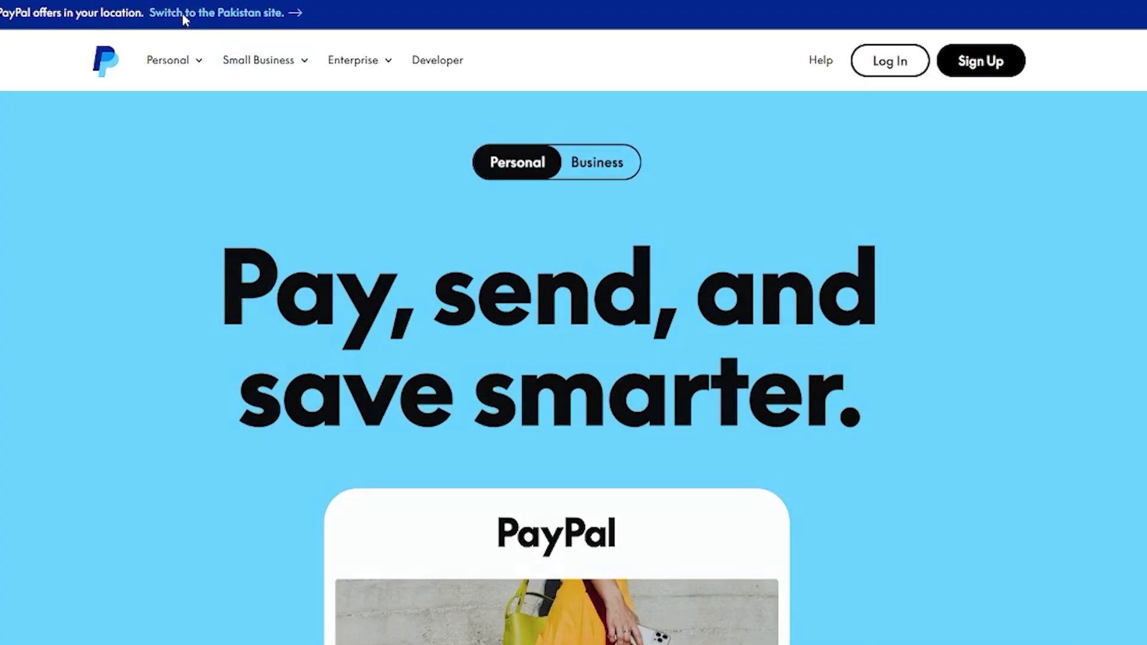
# - Bring up the 'The New PayPal app is here' page from the site menus and scroll through it
pyautogui.moveTo(168, 60)
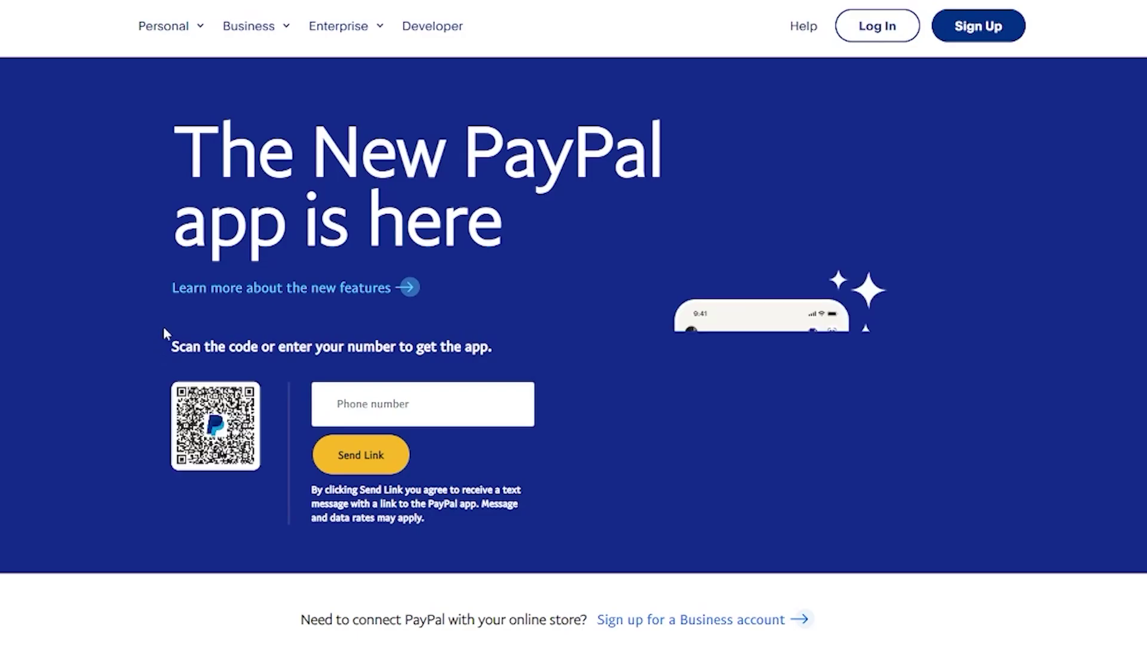
pyautogui.scroll(-8, 42, 343)
pyautogui.scroll(8, 45, 352)
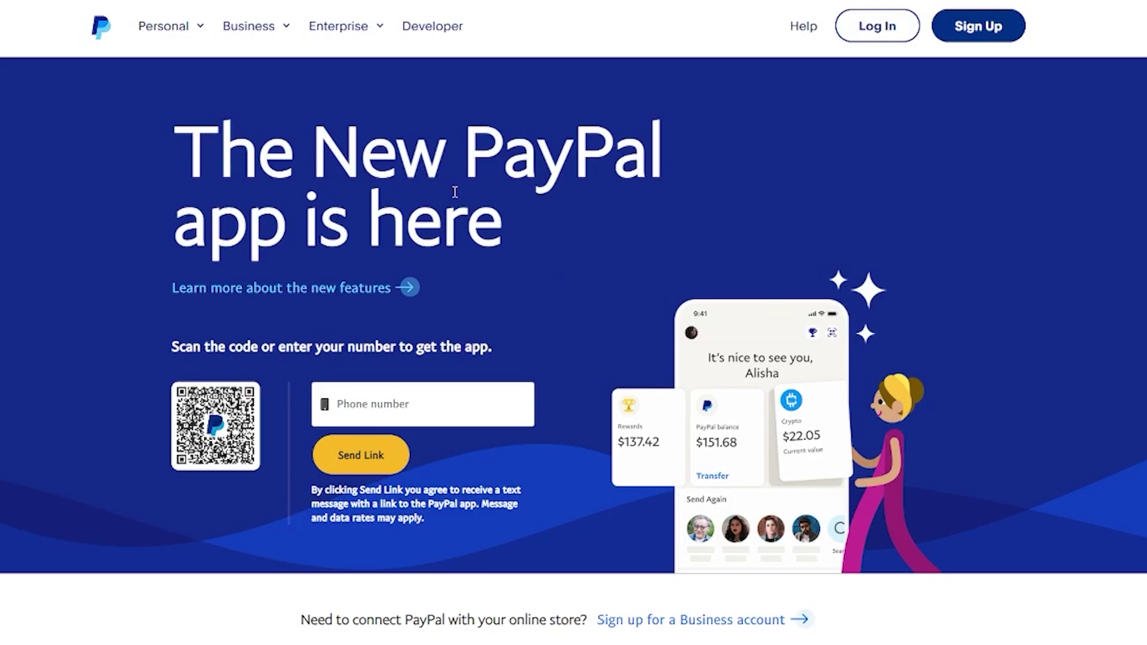
# - Start PayPal sign-up, compare the Personal and Business account cards, and settle on Personal
pyautogui.click(1002, 39)
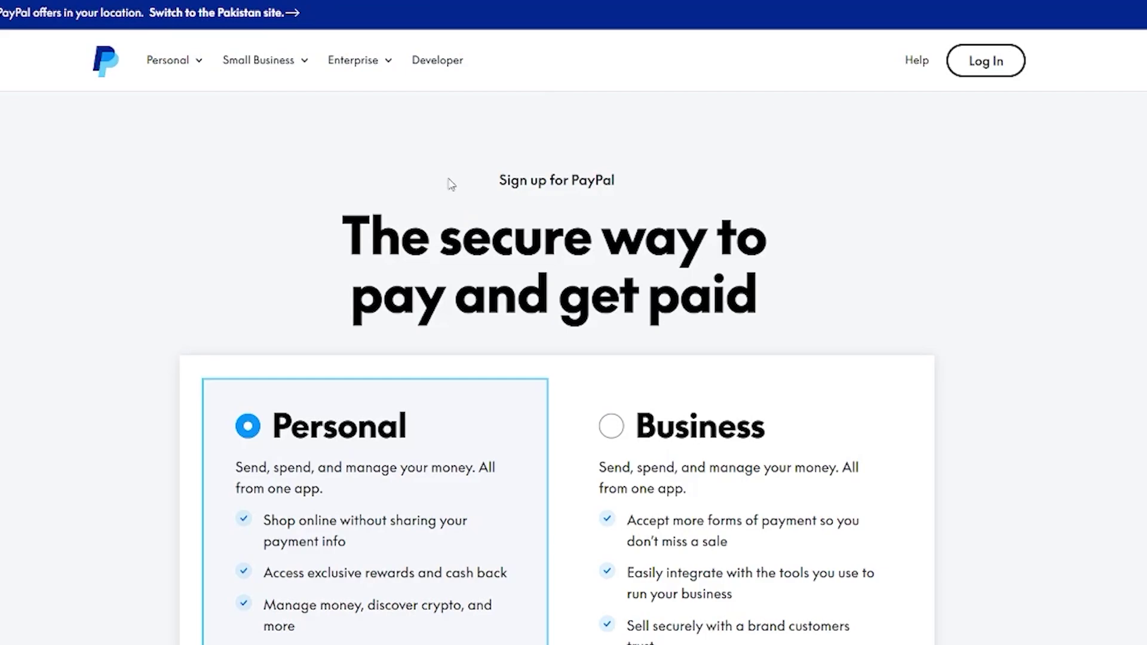
pyautogui.scroll(-3, 450, 182)
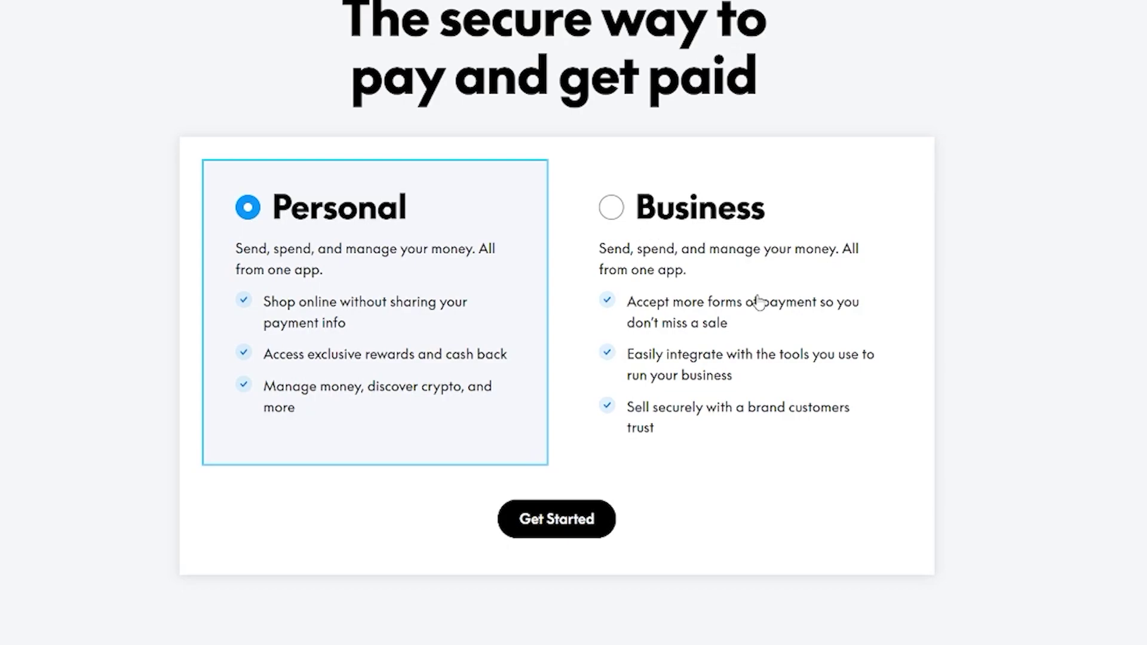
pyautogui.click(848, 256)
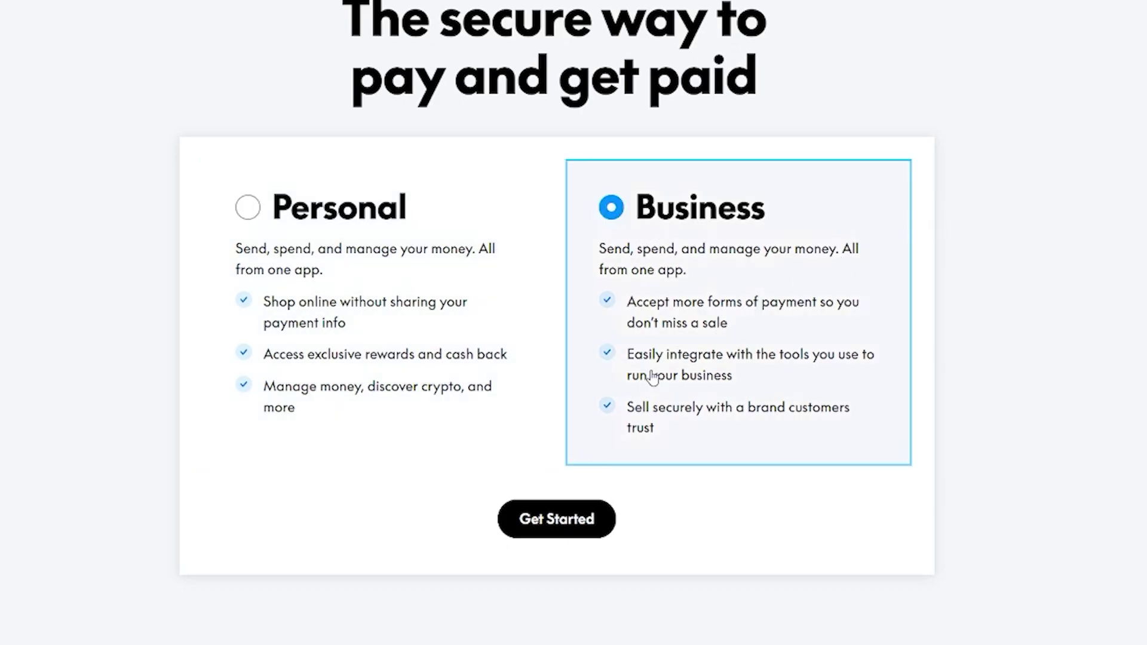
pyautogui.click(538, 340)
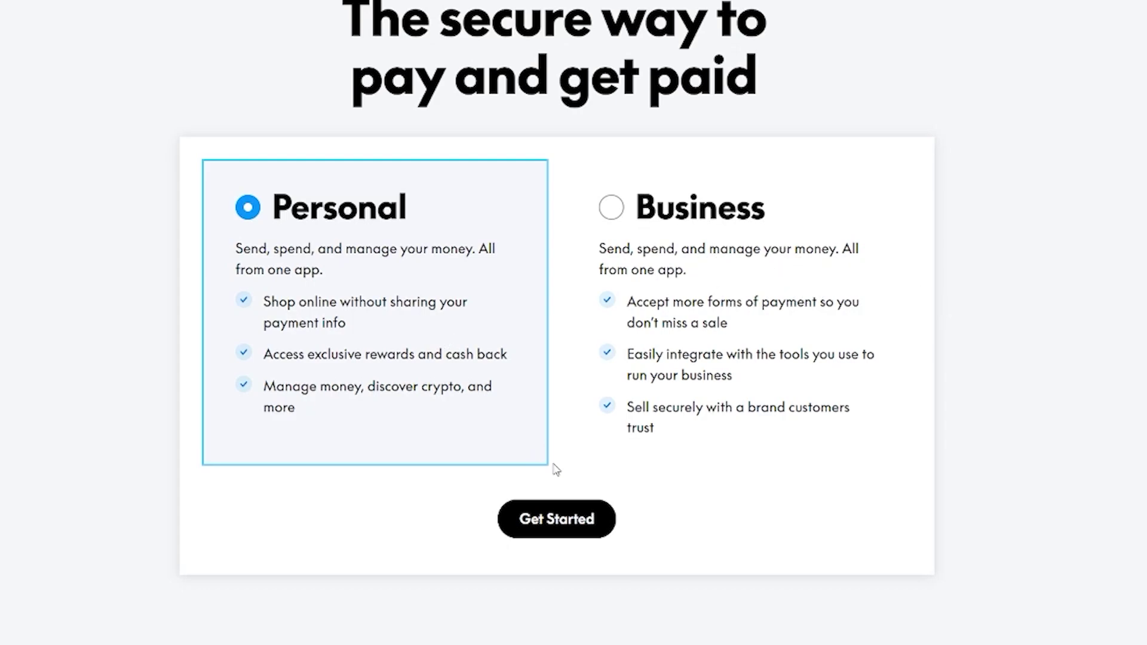
# - Continue sign-up and pick United States from the Country/Region list
pyautogui.click(551, 513)
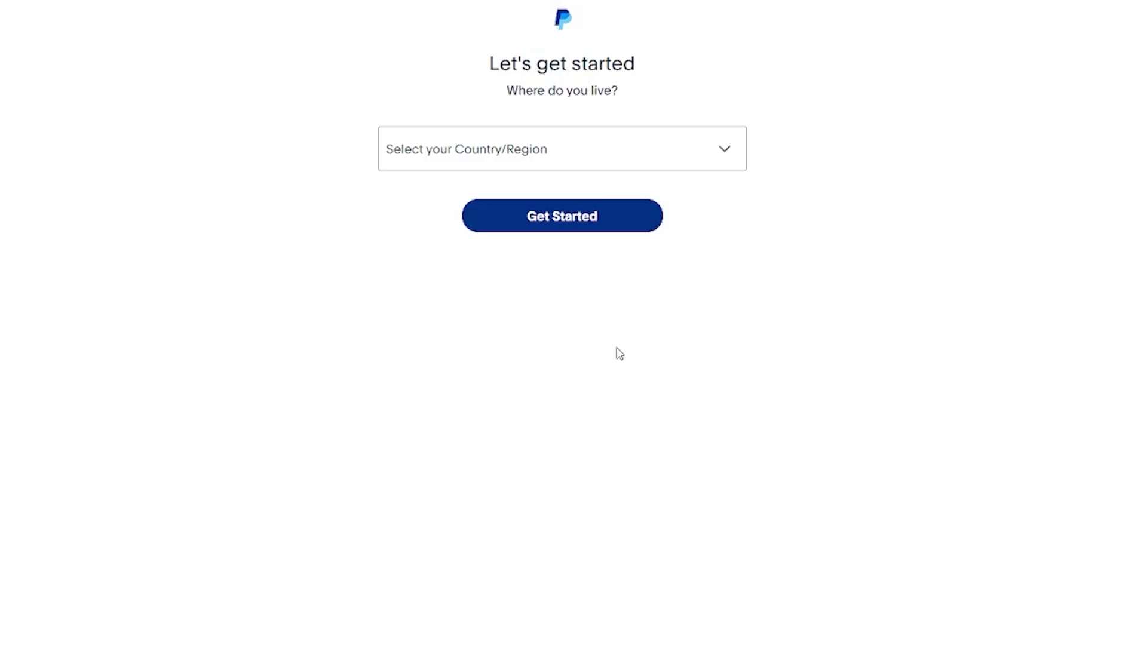
pyautogui.click(604, 141)
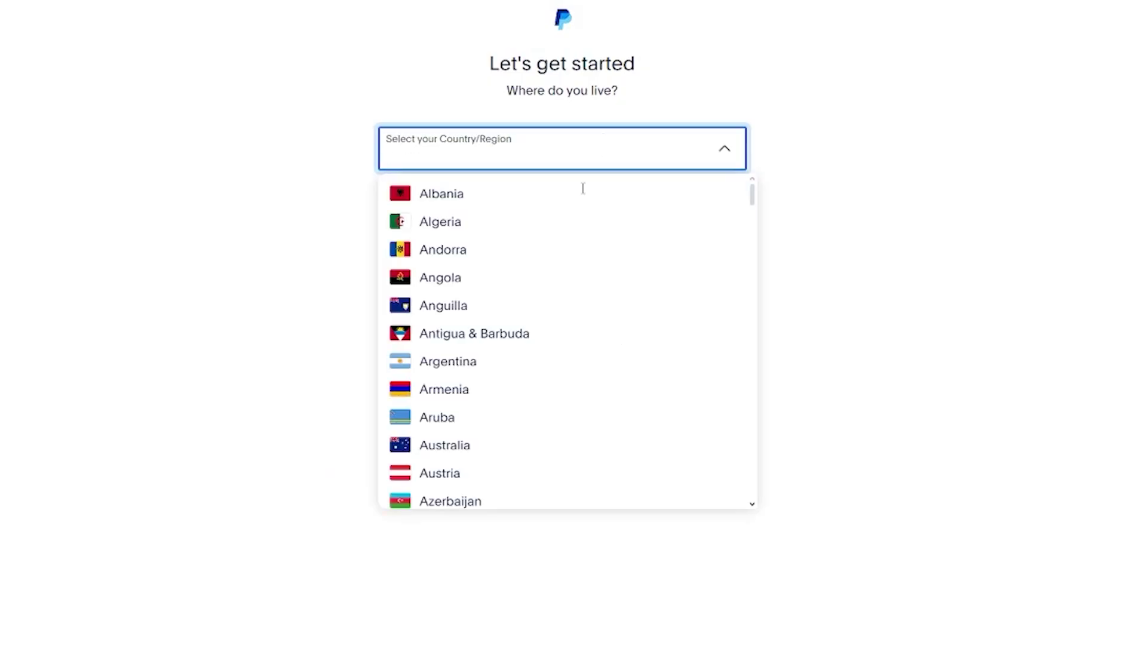
pyautogui.scroll(-20, 509, 312)
pyautogui.scroll(-12, 510, 313)
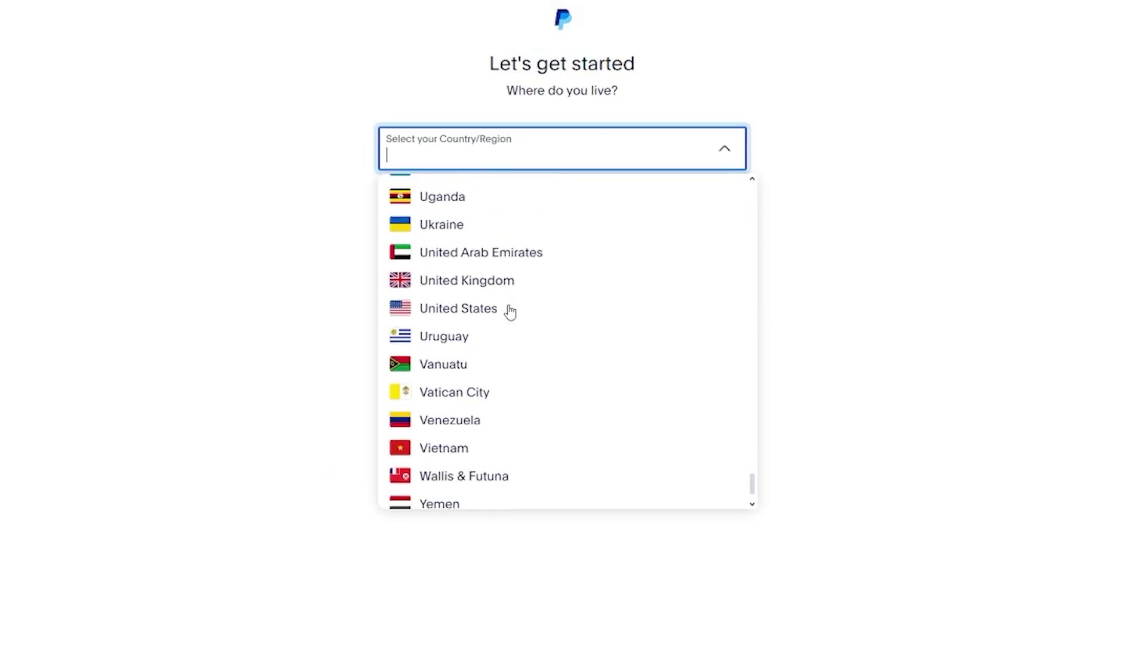
pyautogui.scroll(1, 510, 311)
pyautogui.scroll(12, 510, 311)
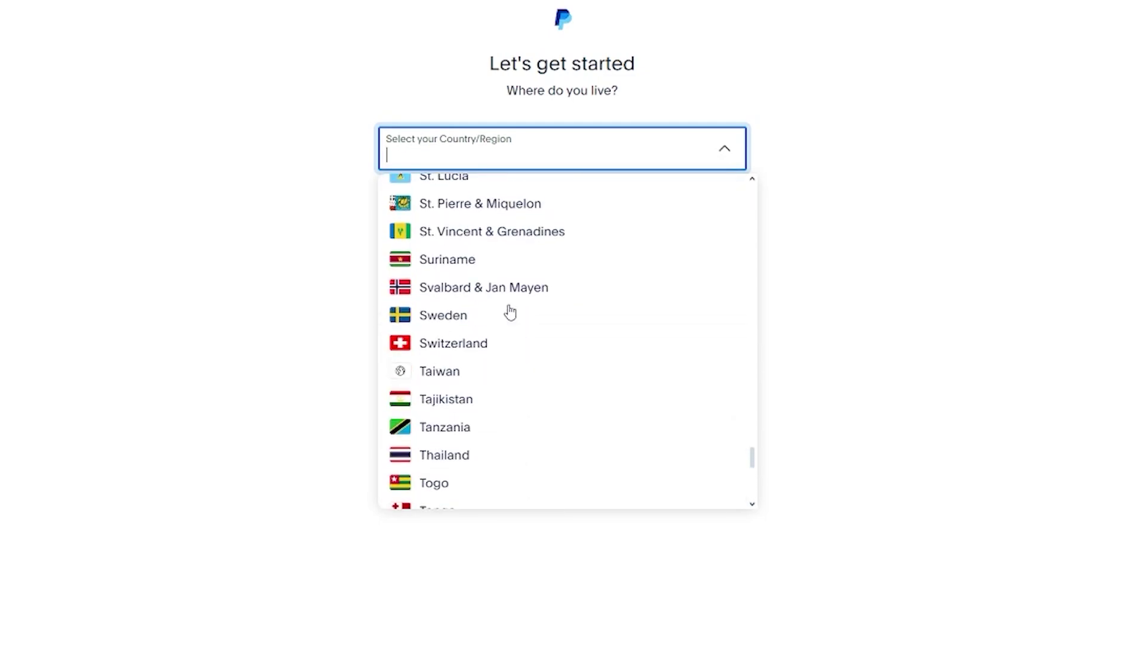
pyautogui.scroll(10, 510, 311)
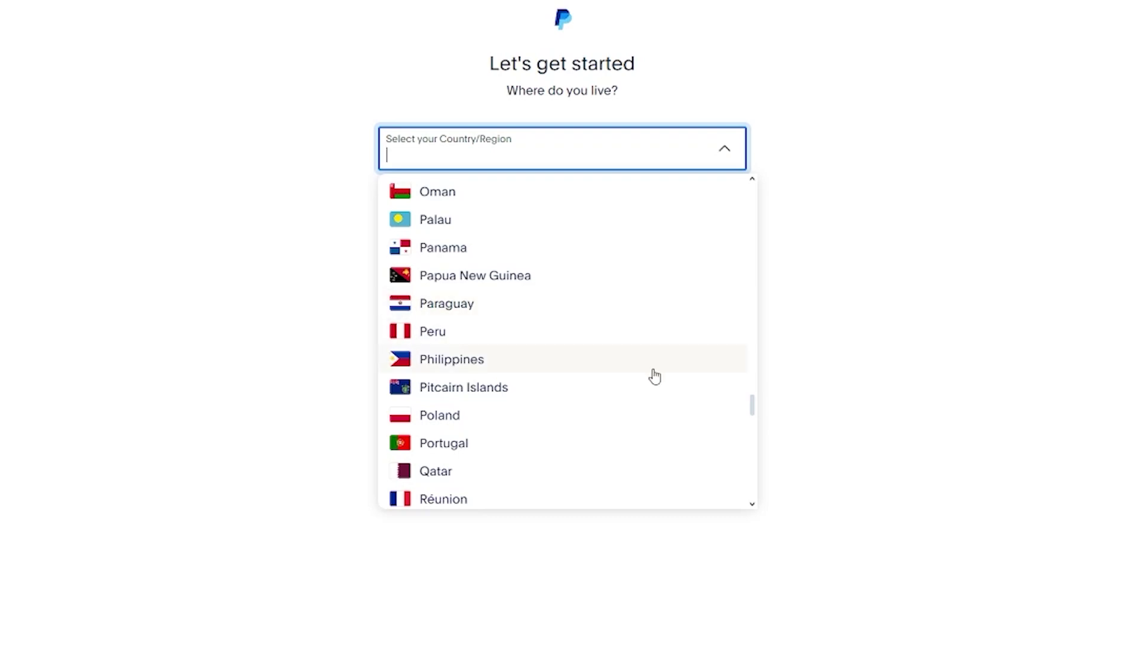
pyautogui.scroll(3, 578, 366)
pyautogui.scroll(1, 582, 366)
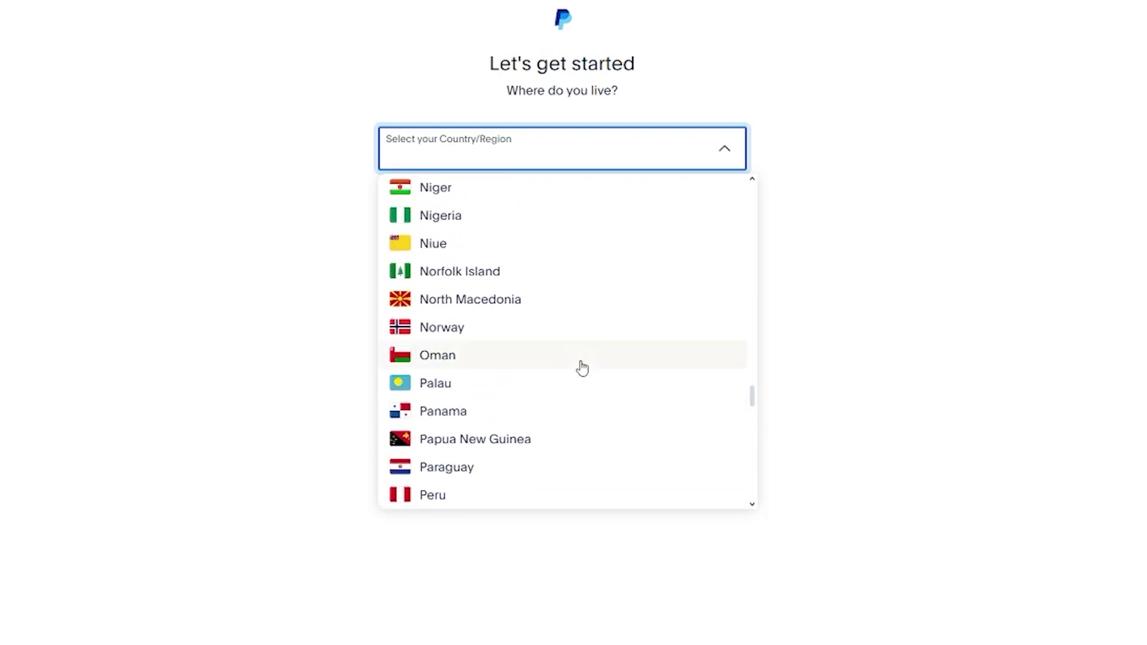
pyautogui.click(349, 323)
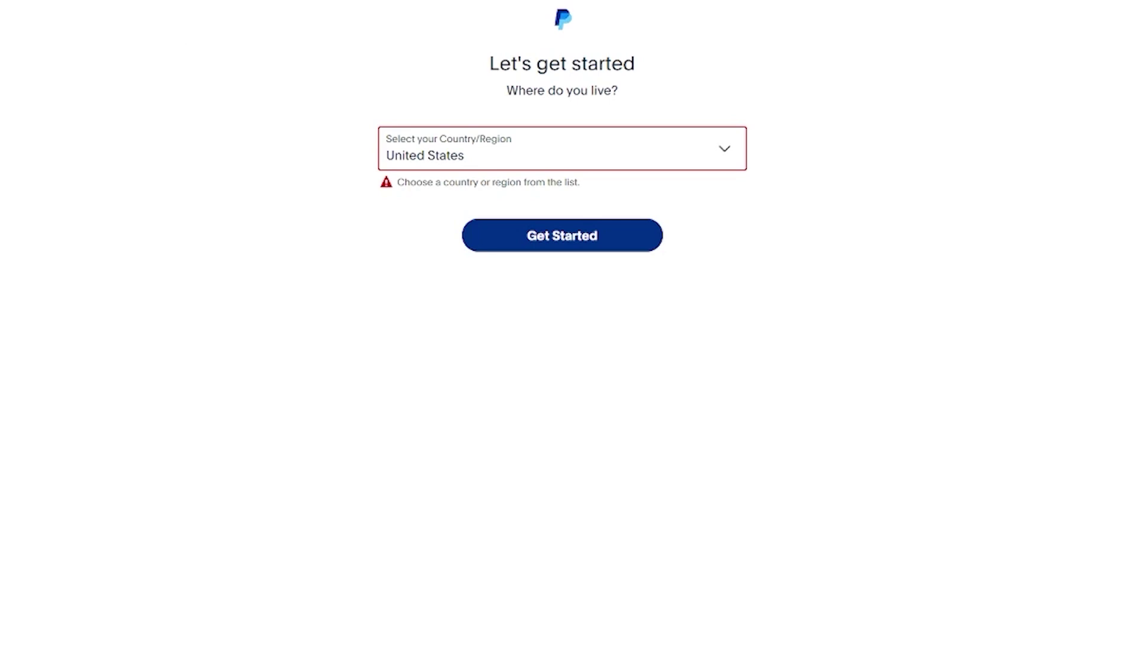
# - Restart sign-up with a Business account and autofill the first and last name fields
pyautogui.click(562, 24)
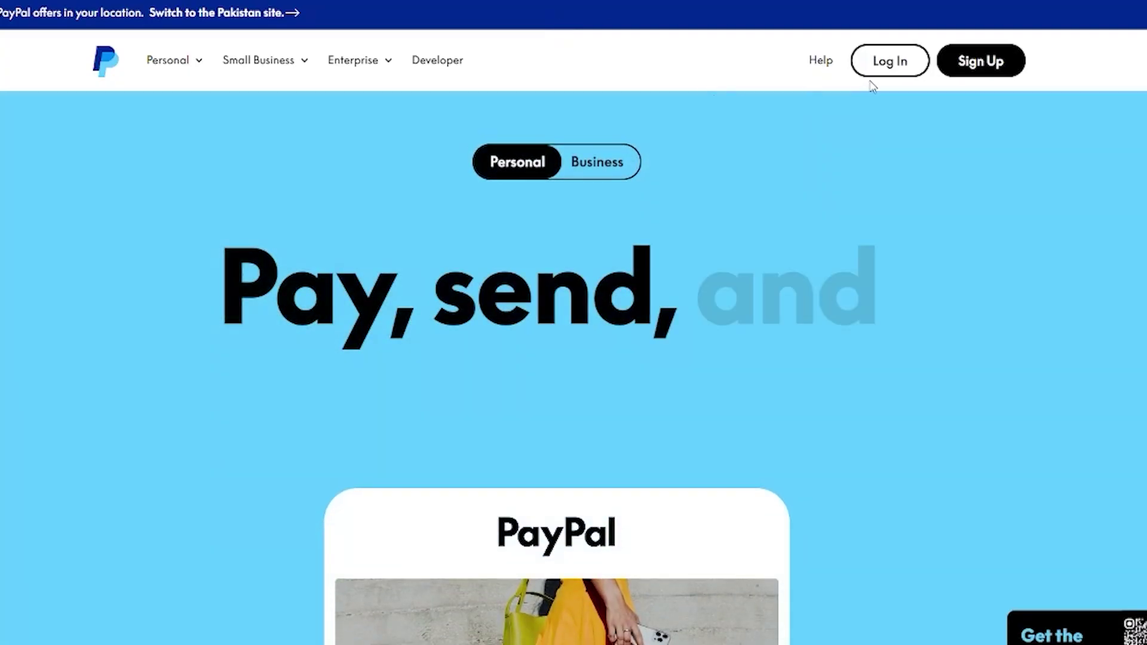
pyautogui.click(975, 69)
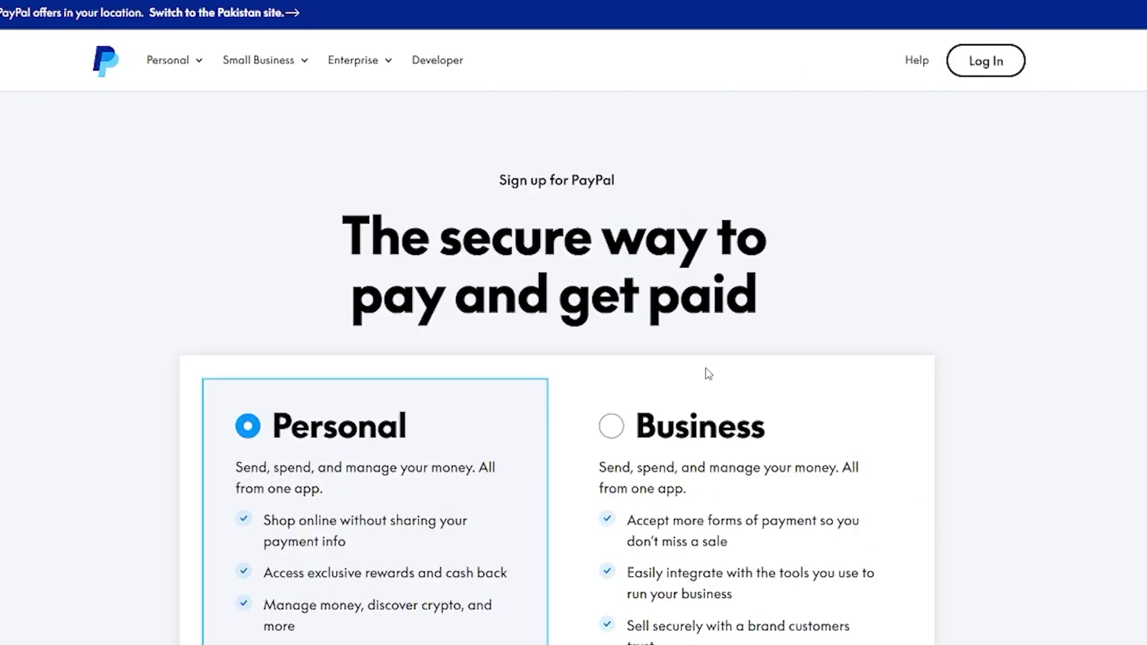
pyautogui.scroll(-5, 785, 278)
pyautogui.click(783, 278)
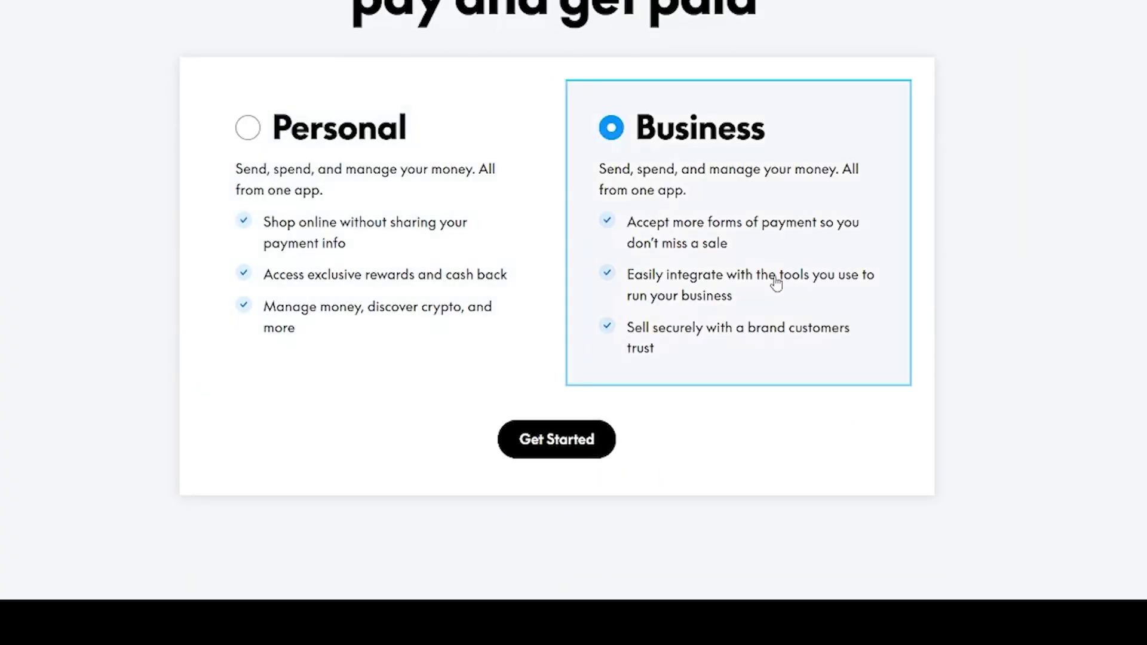
pyautogui.click(544, 440)
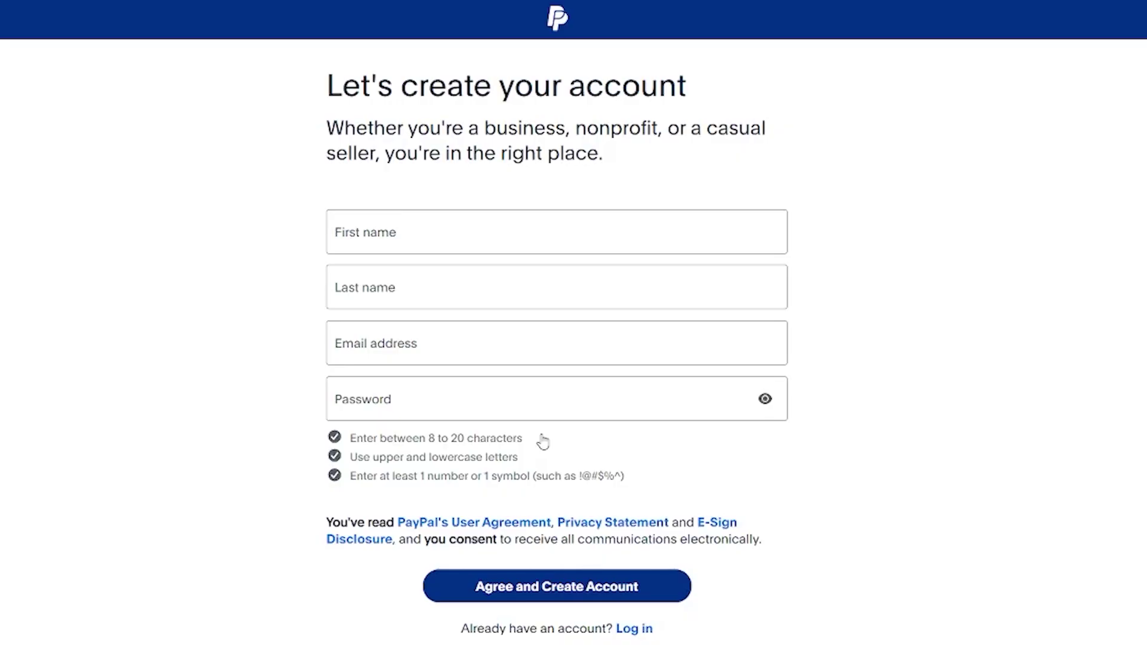
pyautogui.click(420, 243)
pyautogui.click(432, 277)
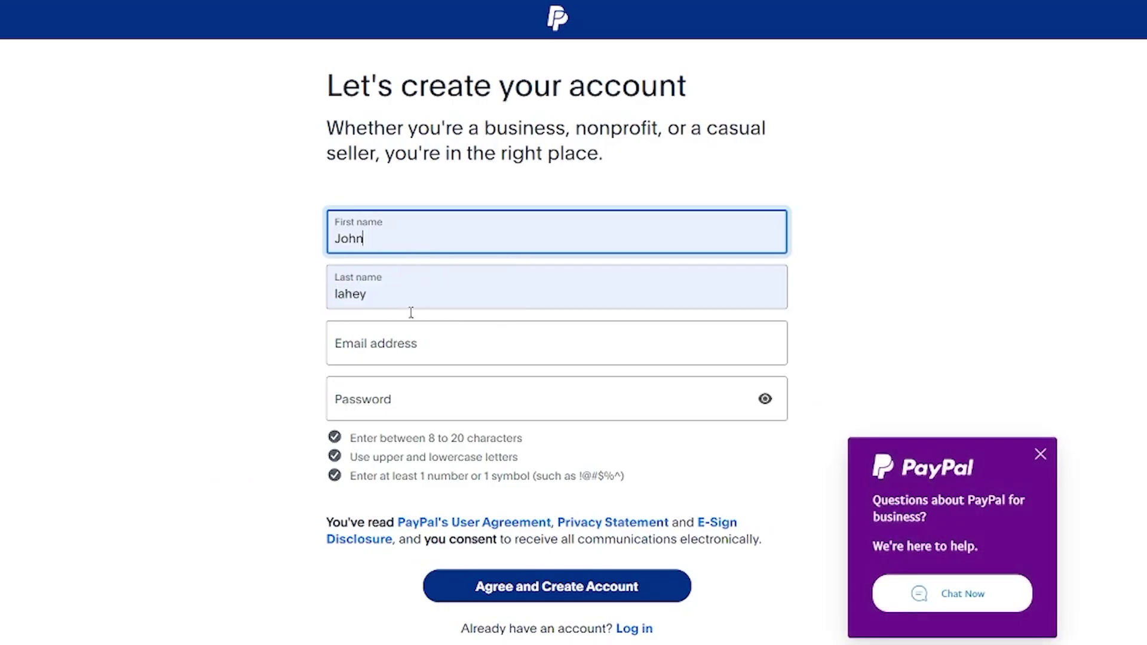
# - Delete the old TempMail address to generate a fresh temporary email
pyautogui.click(366, 351)
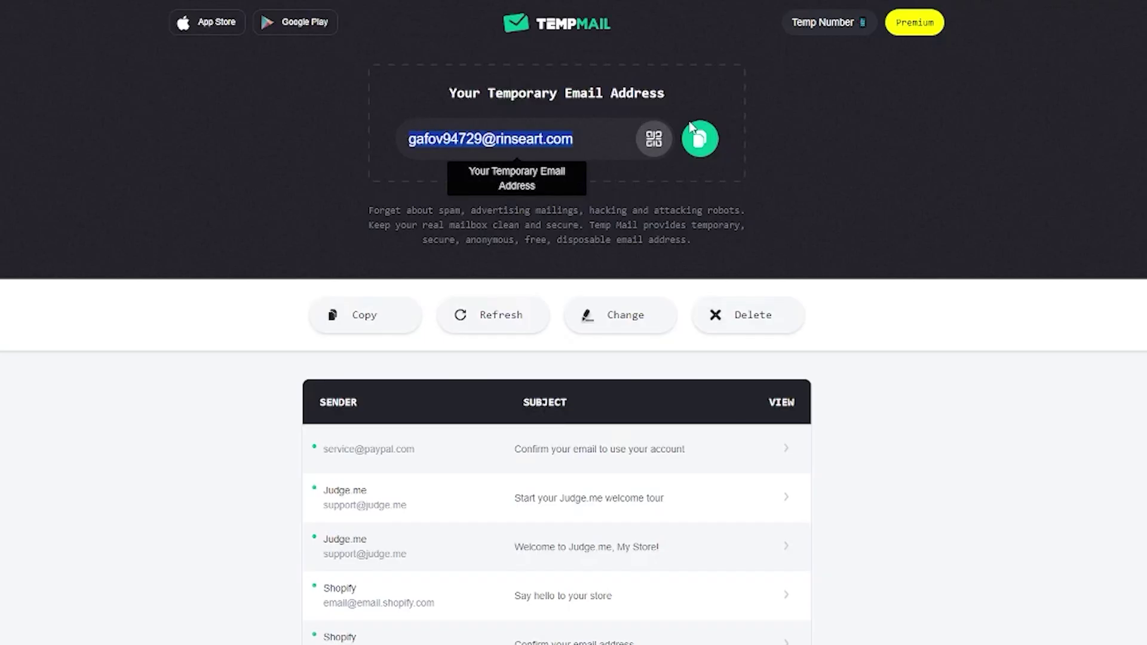
pyautogui.click(767, 311)
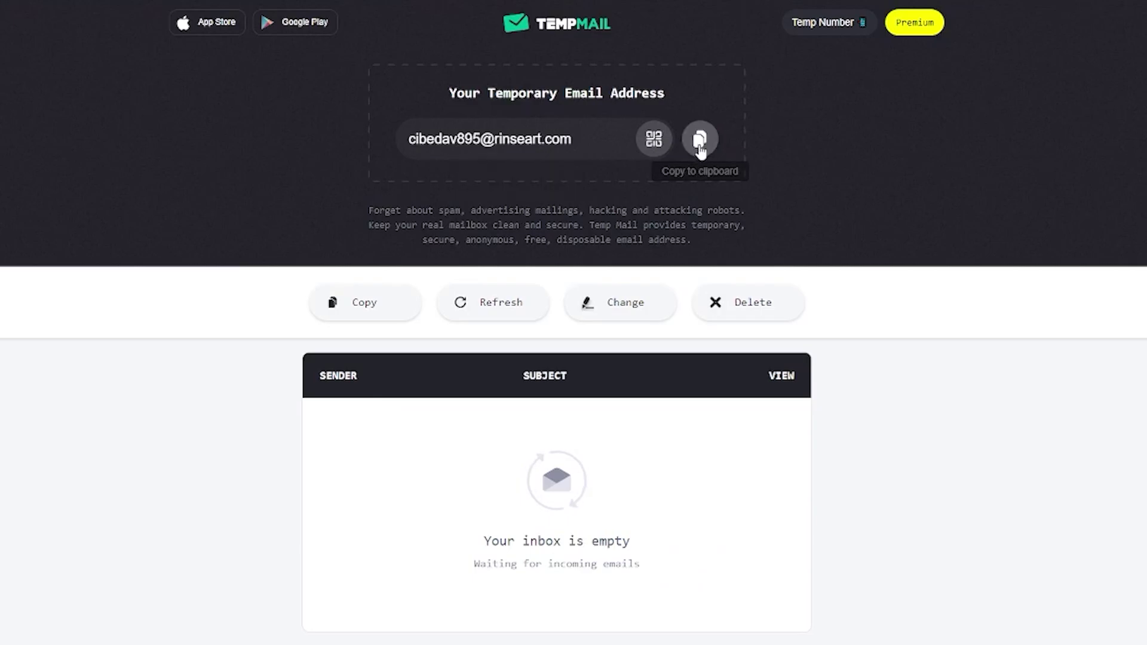
# - Use the new temporary address as the account email, enter a password, and submit the form
pyautogui.click(699, 140)
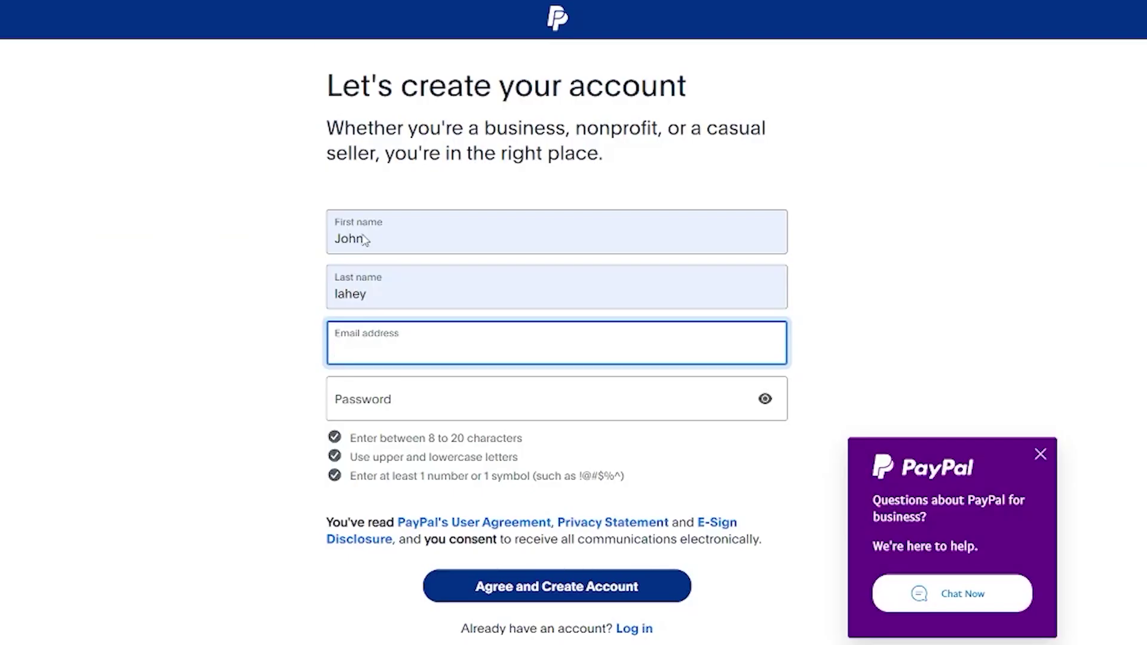
pyautogui.hotkey('ctrl', 'v')
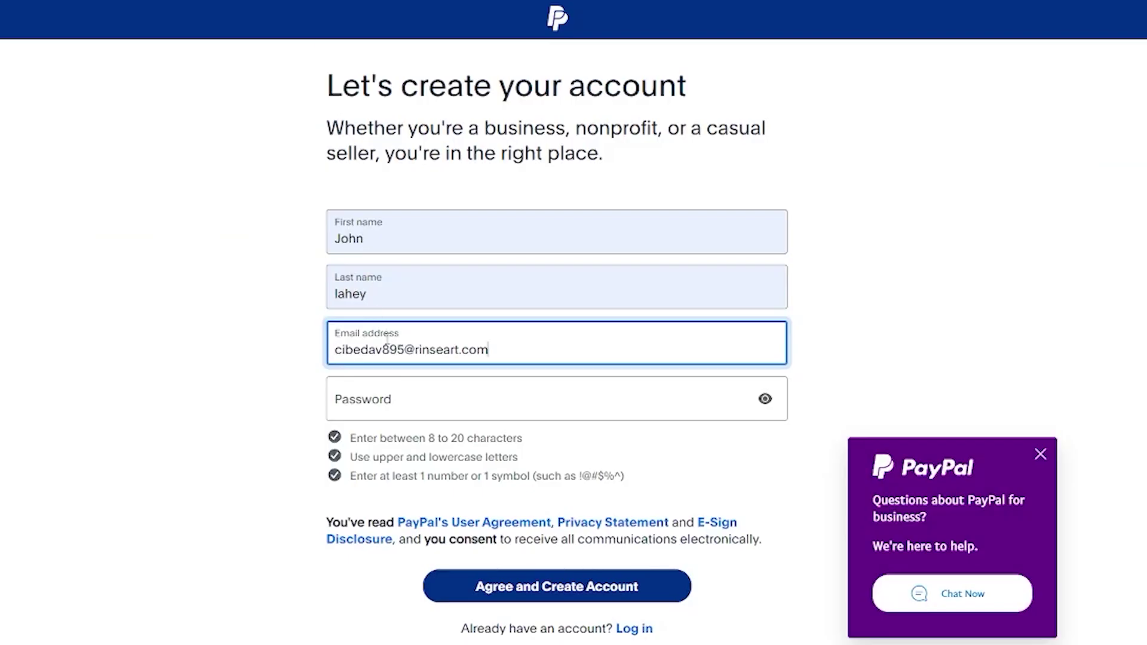
pyautogui.click(385, 387)
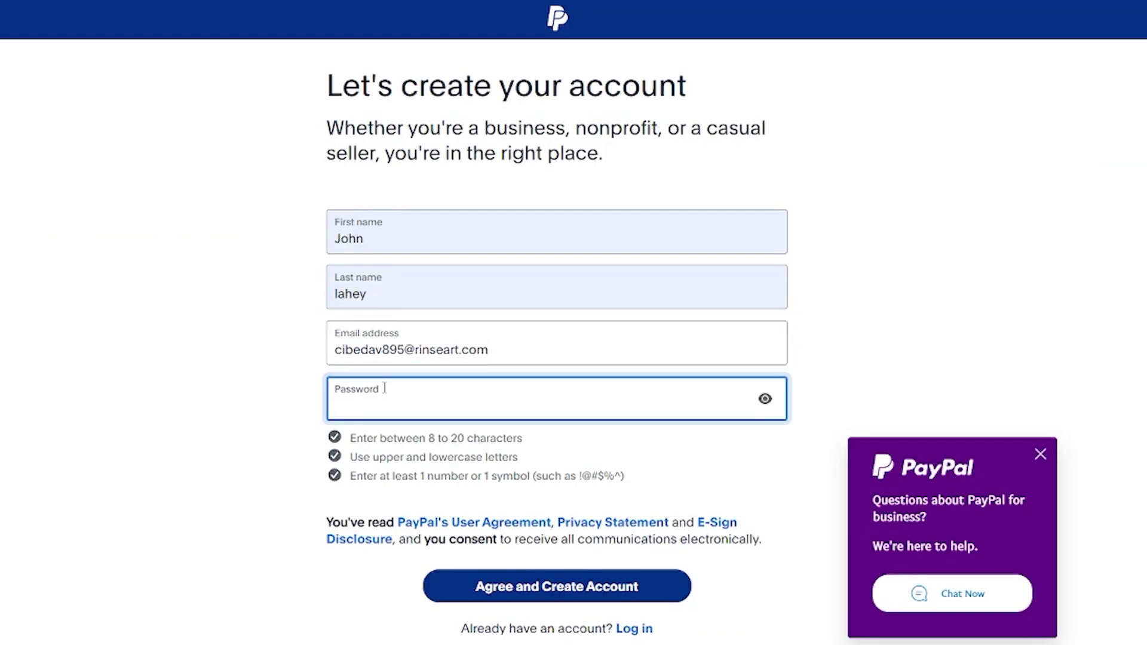
pyautogui.write('*********')
pyautogui.click(525, 600)
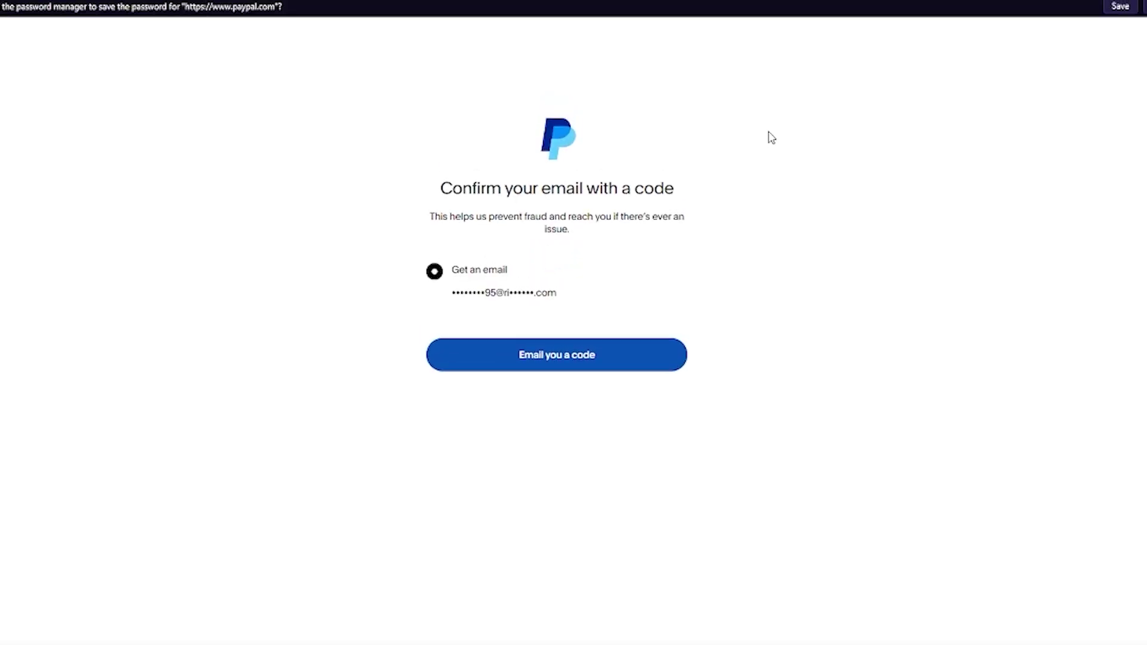
# - Request an emailed verification code and open the PayPal code email in TempMail
pyautogui.click(520, 354)
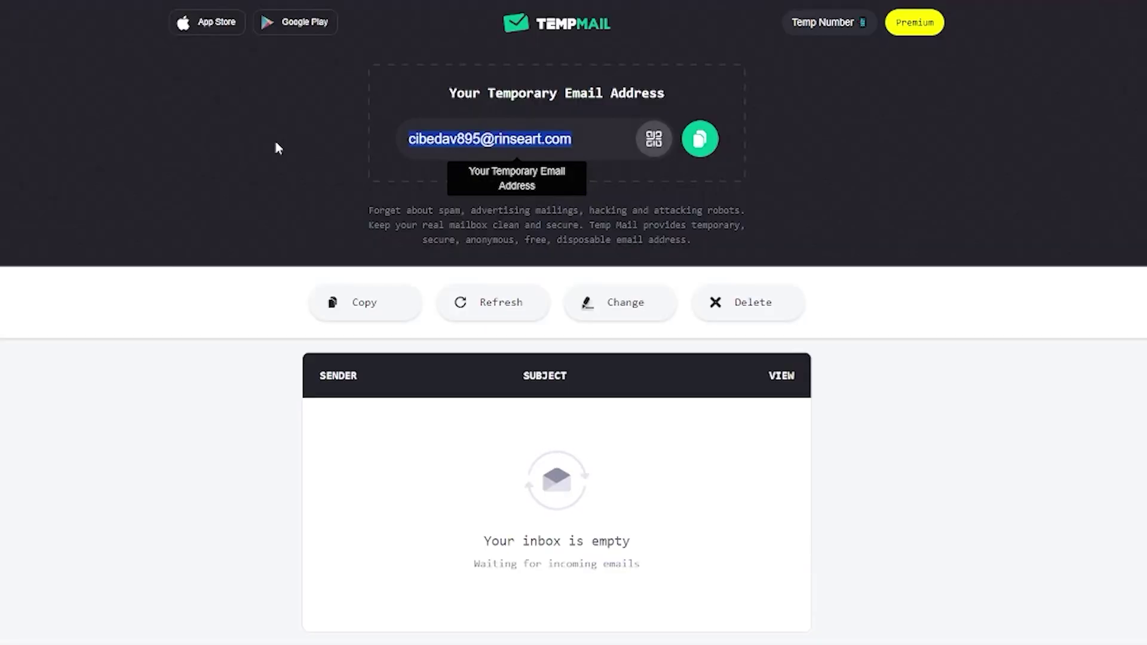
pyautogui.click(174, 374)
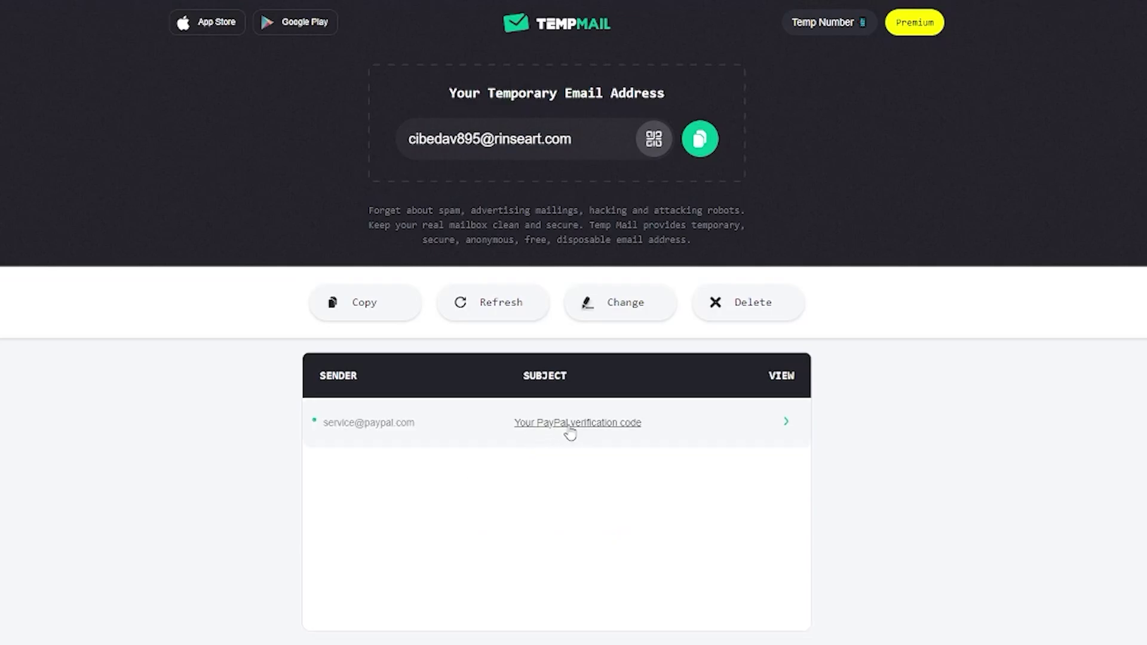
pyautogui.click(569, 429)
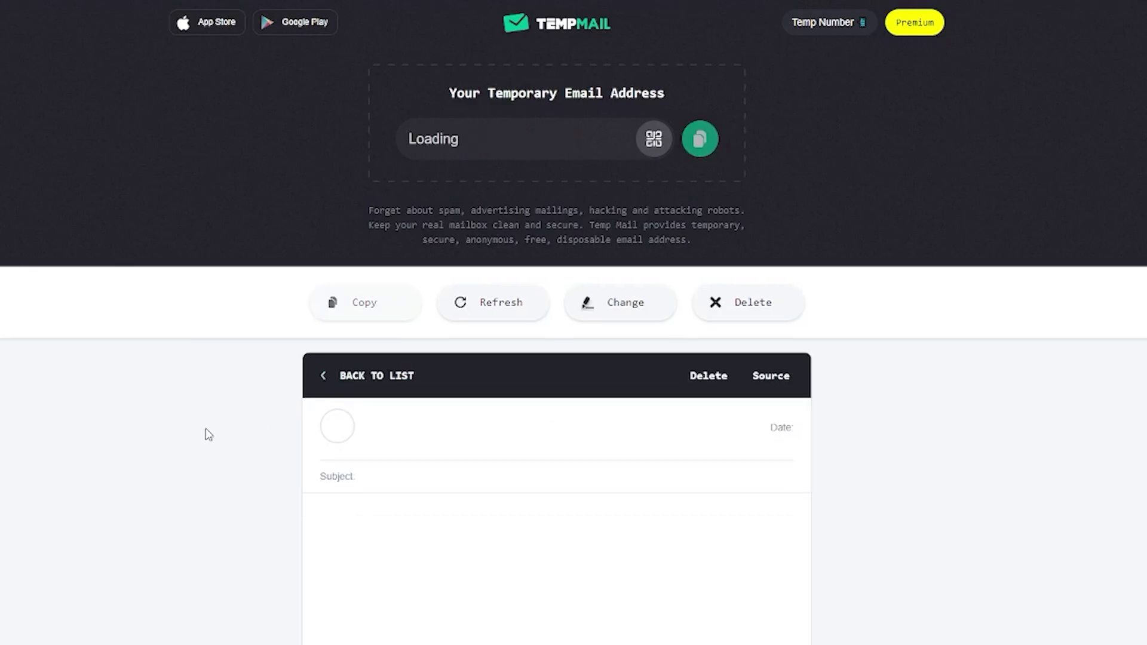
pyautogui.scroll(-8, 208, 422)
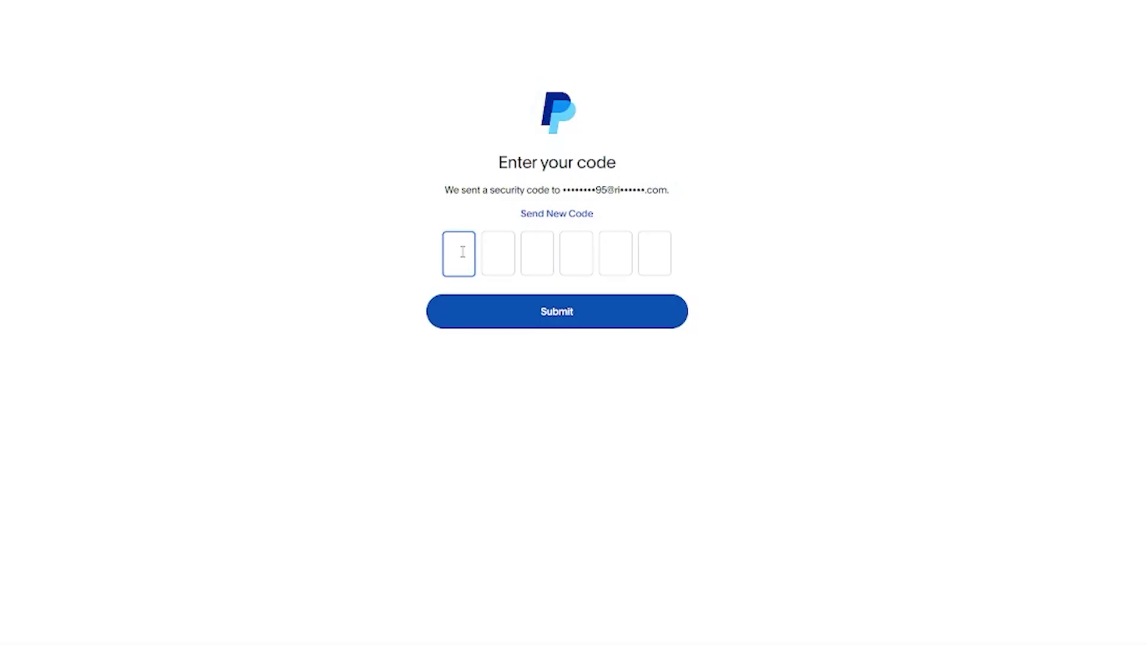
# - Submit the emailed security code, skip account activation, and dismiss the welcome message
pyautogui.click(504, 316)
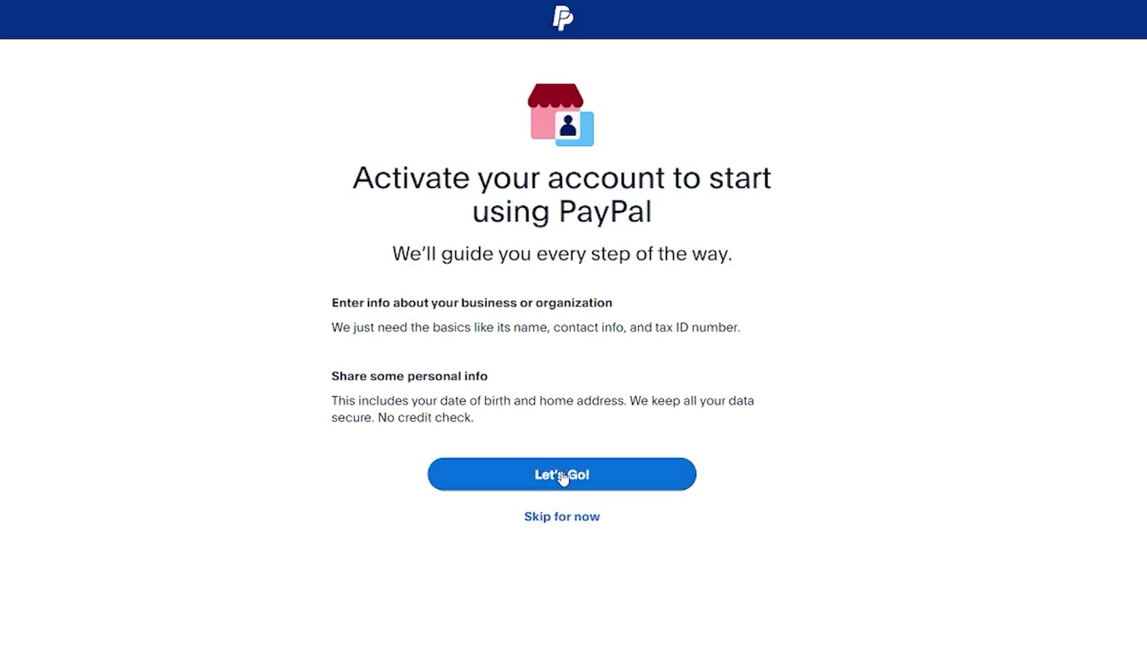
pyautogui.click(542, 522)
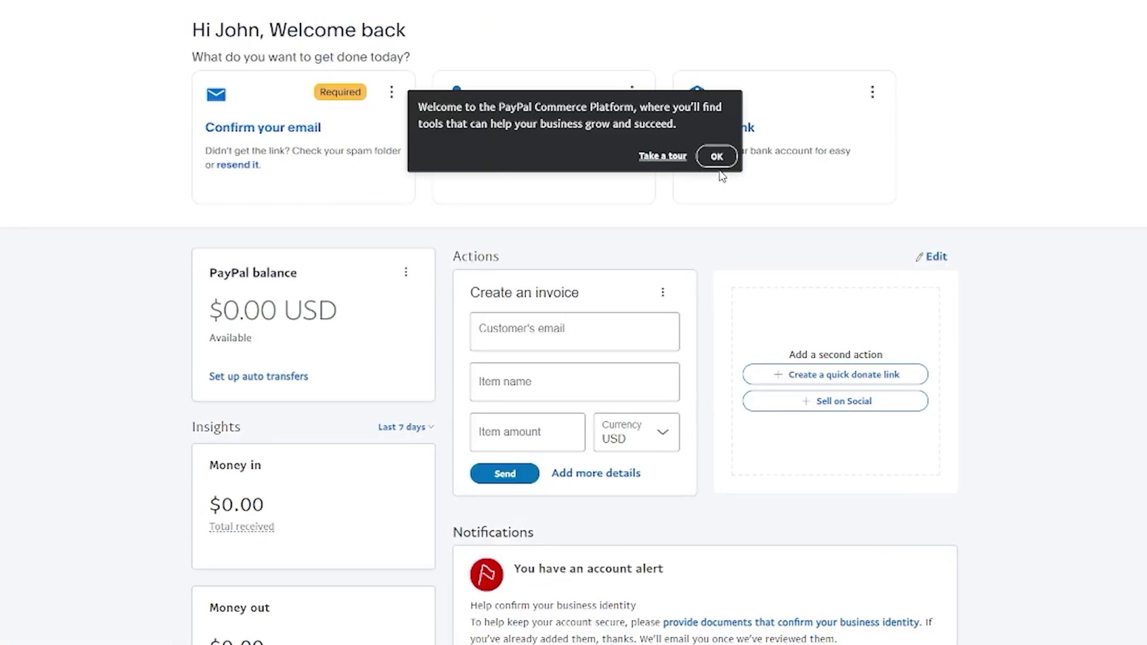
pyautogui.click(731, 158)
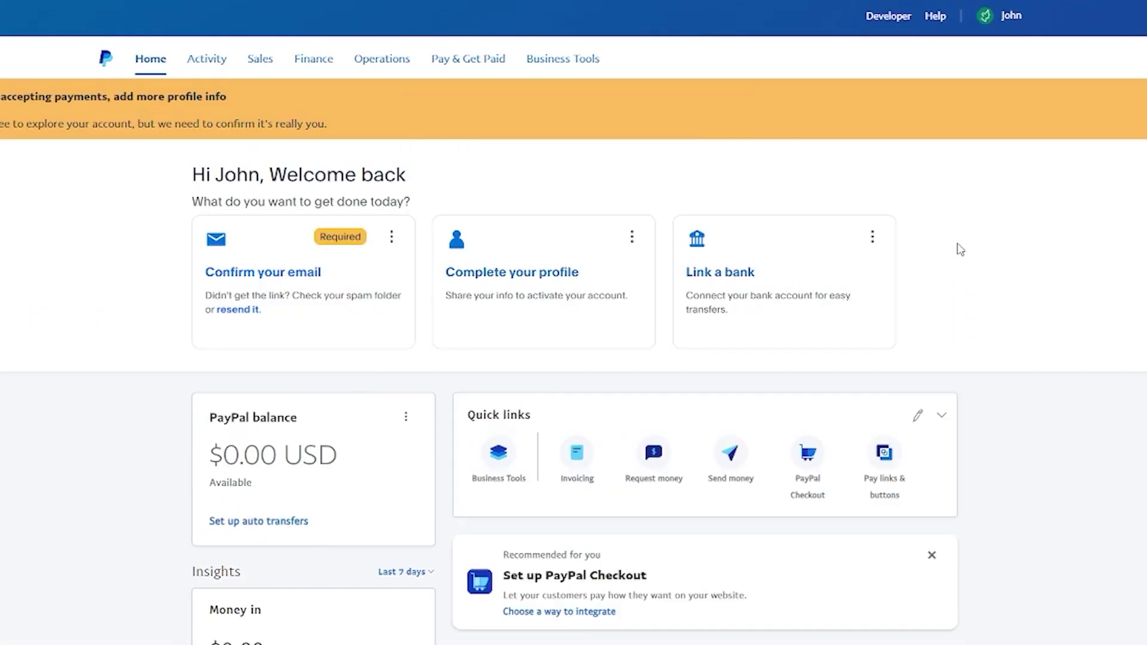
pyautogui.scroll(-5, 960, 239)
pyautogui.scroll(-4, 962, 217)
pyautogui.scroll(4, 964, 221)
pyautogui.scroll(5, 964, 224)
# - Start completing the profile and choose Individual as the business type
pyautogui.click(136, 118)
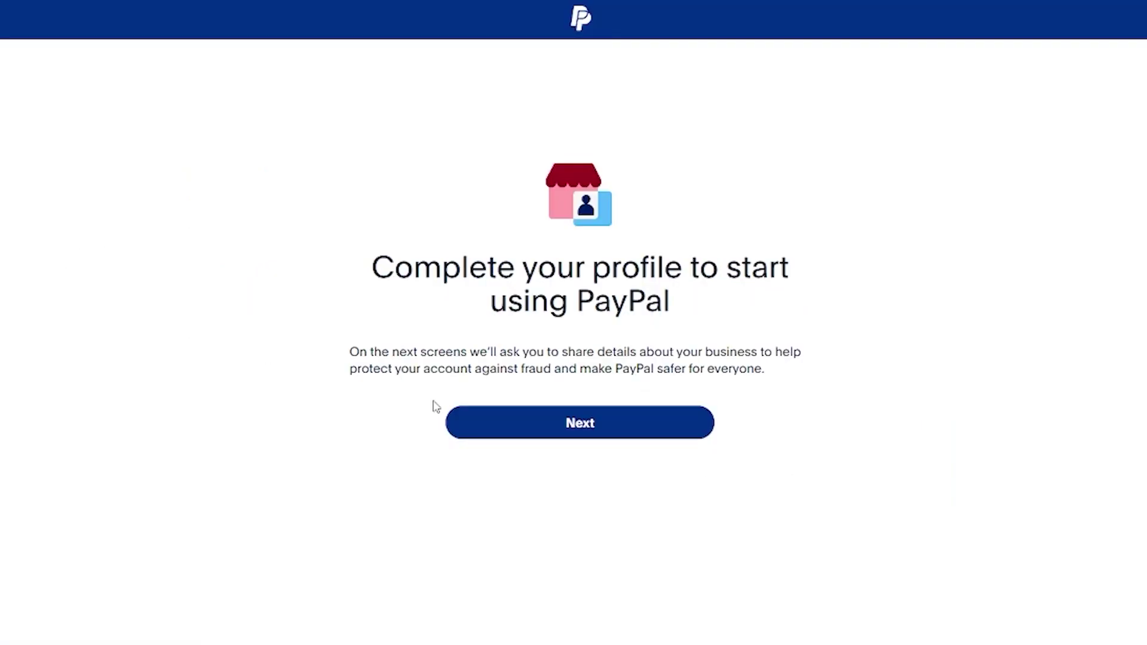
pyautogui.click(493, 428)
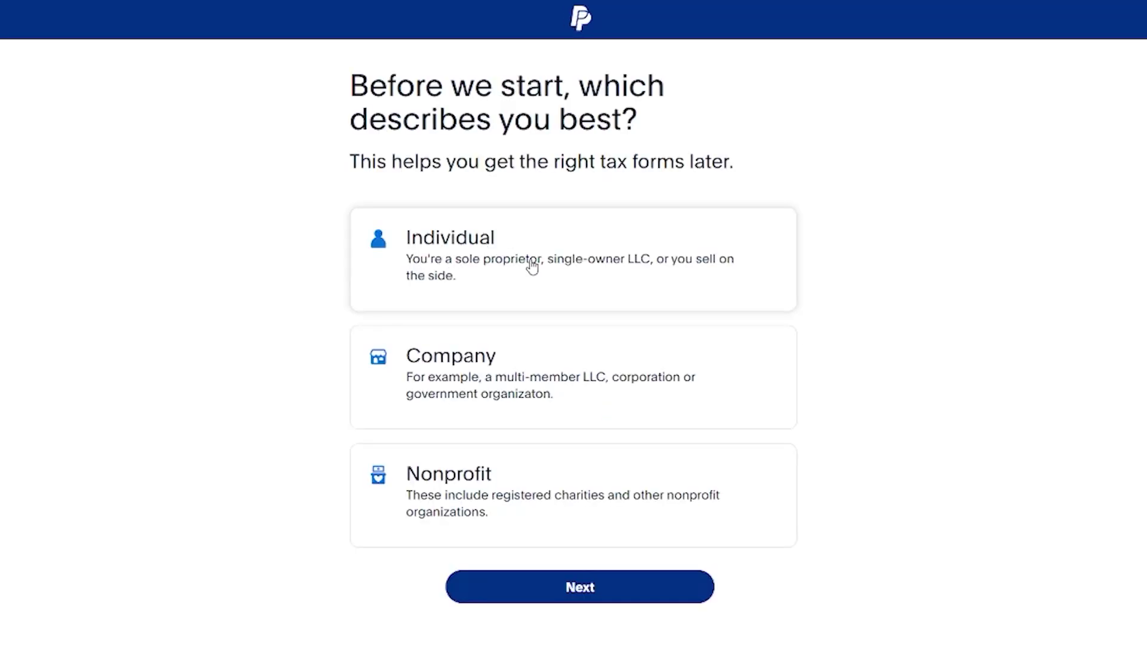
pyautogui.click(507, 292)
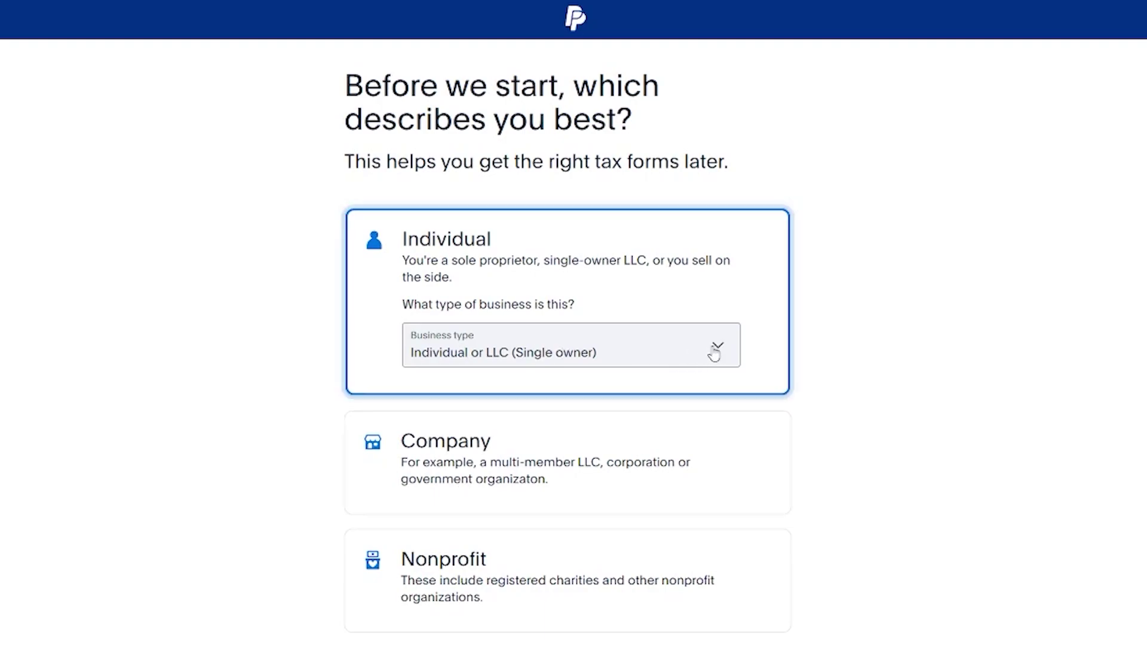
pyautogui.scroll(-1, 839, 384)
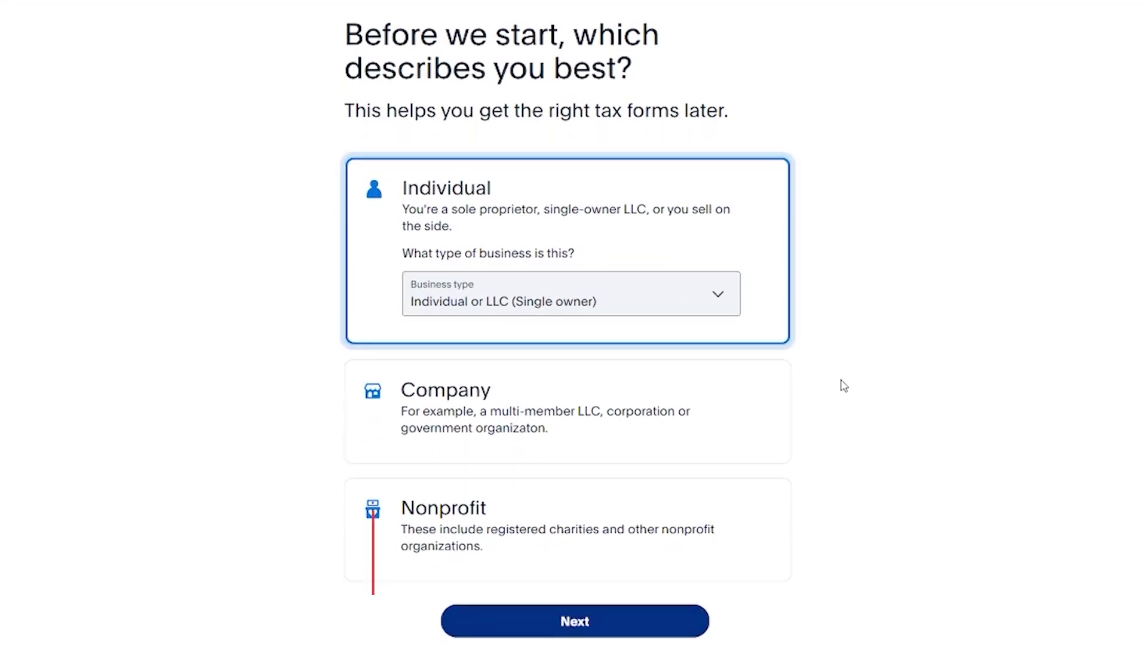
pyautogui.click(514, 633)
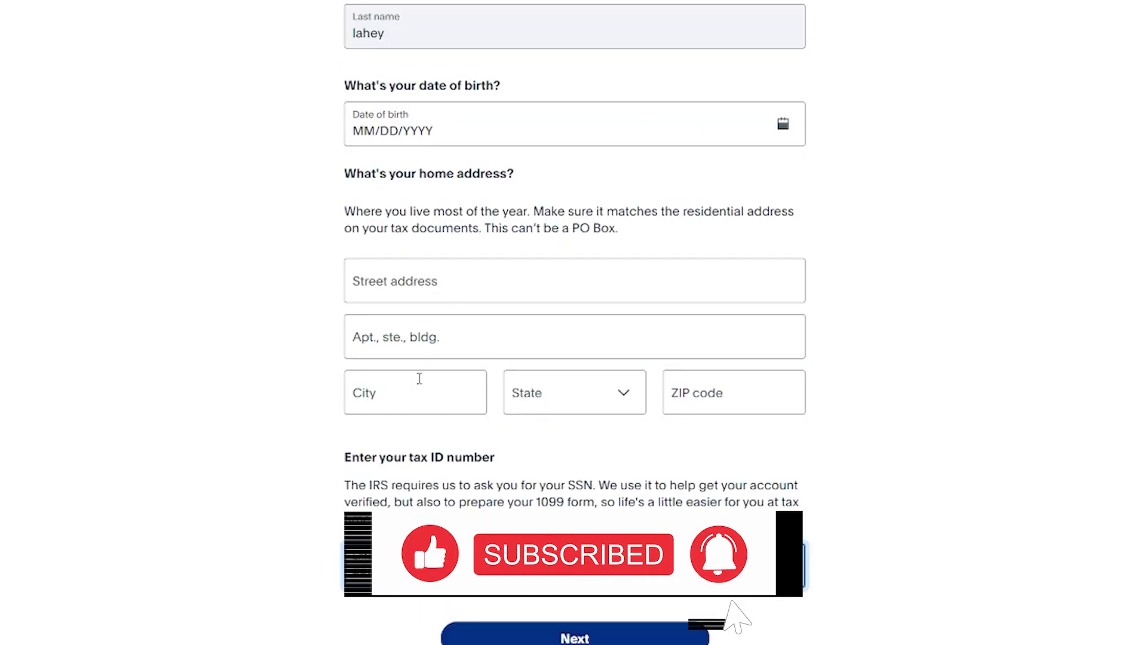
pyautogui.scroll(5, 238, 313)
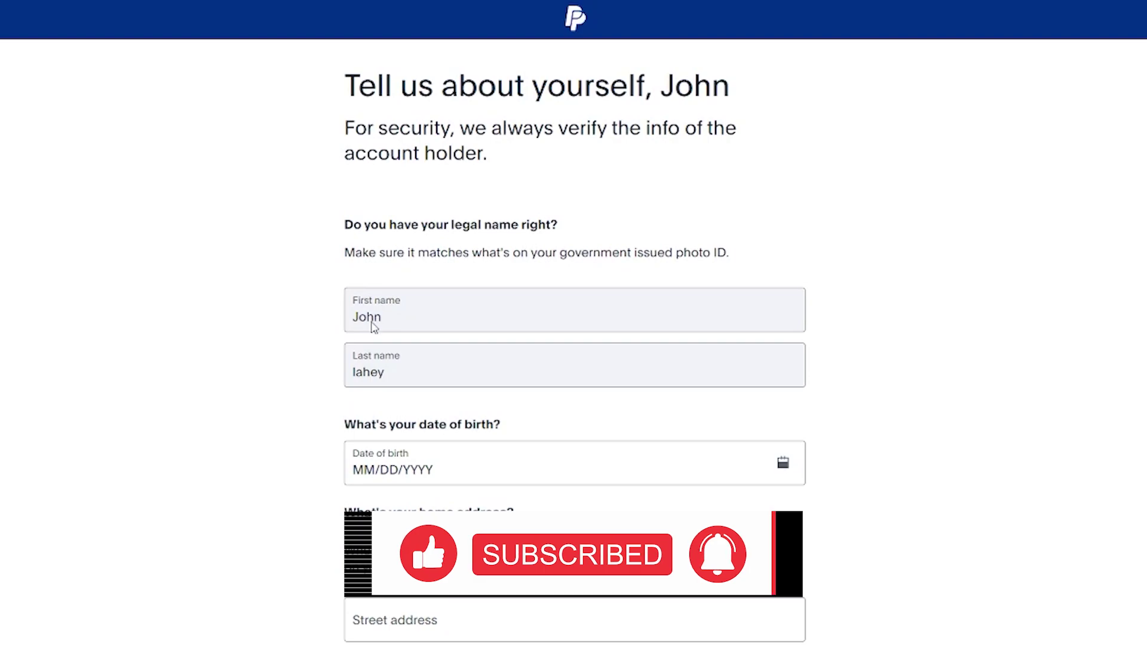
pyautogui.scroll(-2, 325, 389)
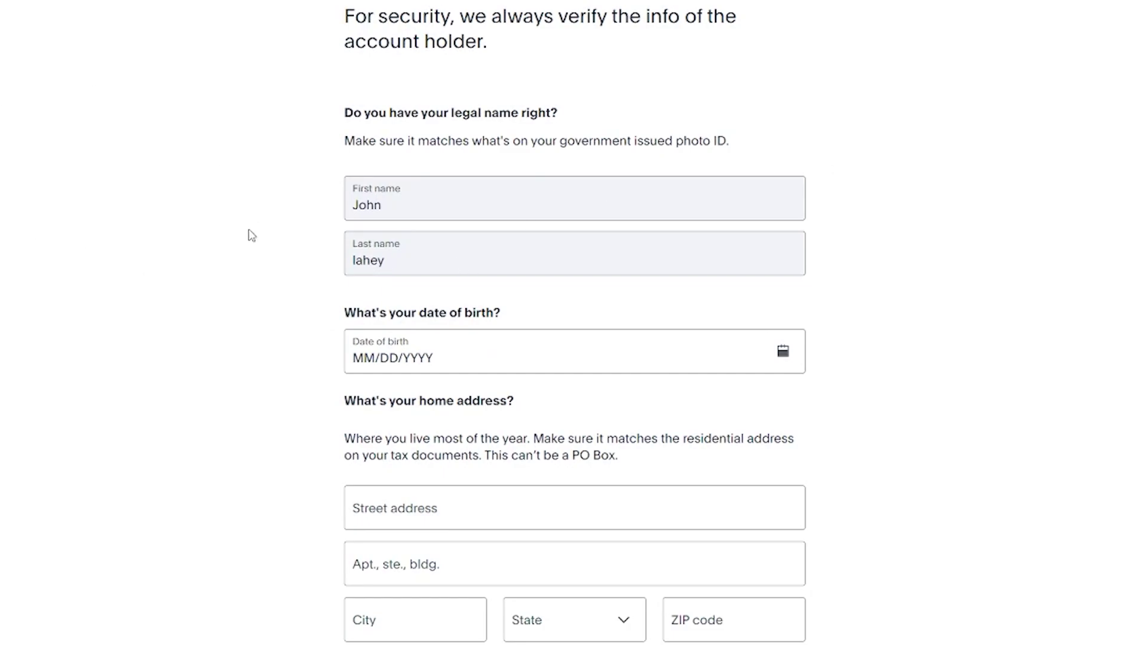
# - Enter the date of birth, autofill the home address, choose the state, and select the SSN field
pyautogui.click(364, 357)
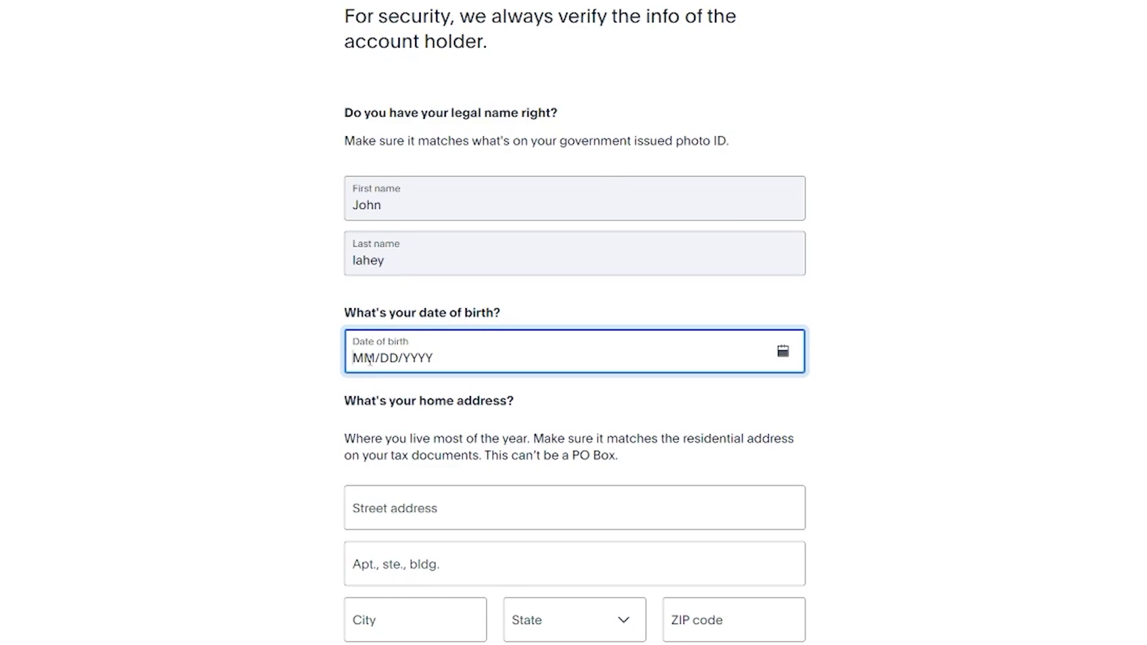
pyautogui.write('11/05/2003')
pyautogui.scroll(-5, 370, 358)
pyautogui.click(416, 128)
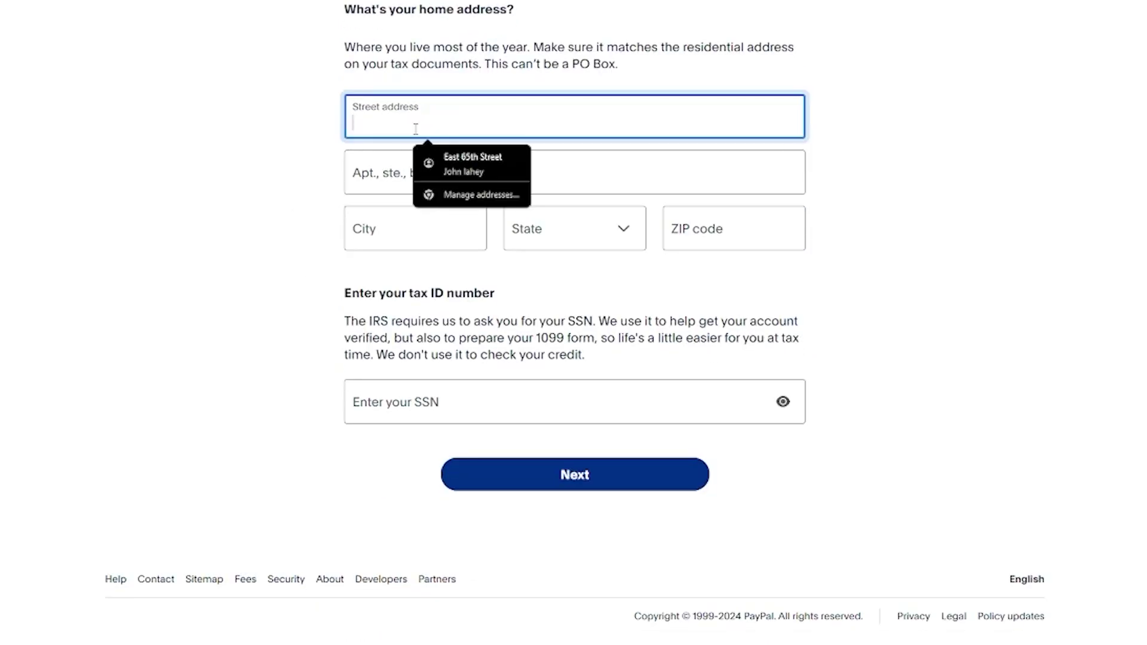
pyautogui.click(439, 157)
pyautogui.click(579, 227)
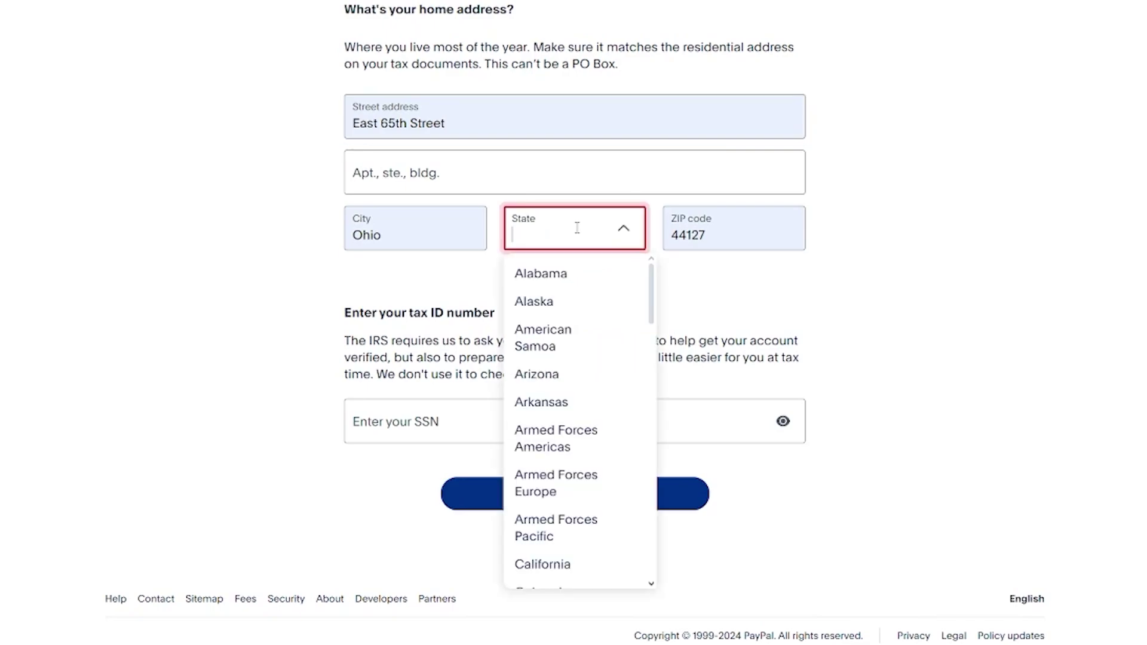
pyautogui.write('k')
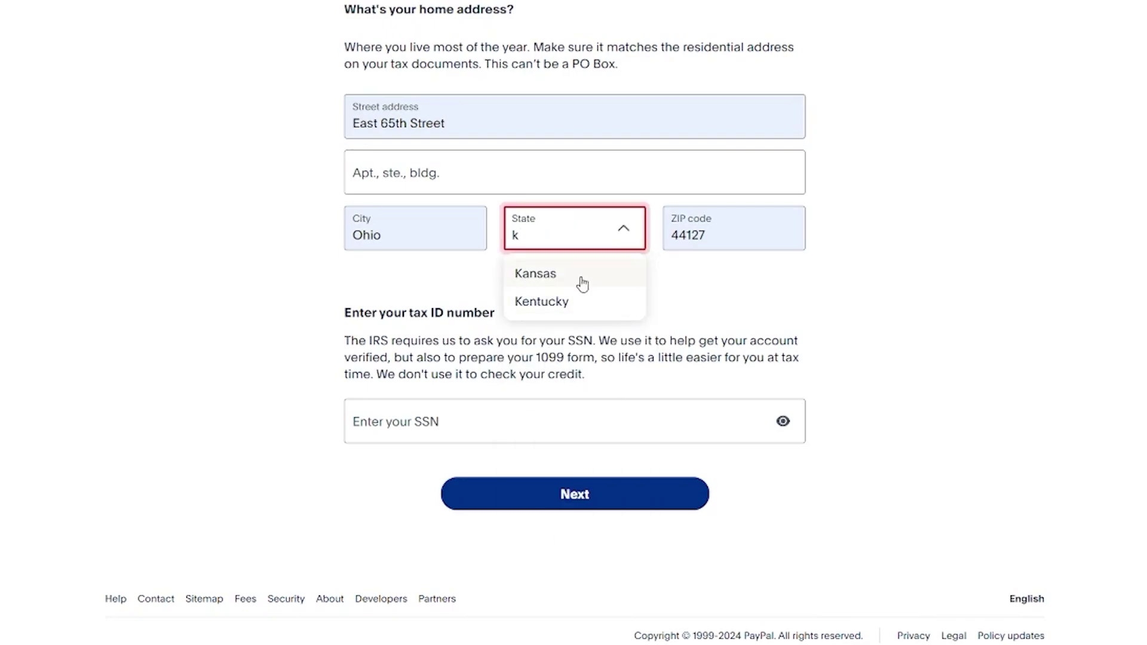
pyautogui.click(584, 282)
pyautogui.click(926, 319)
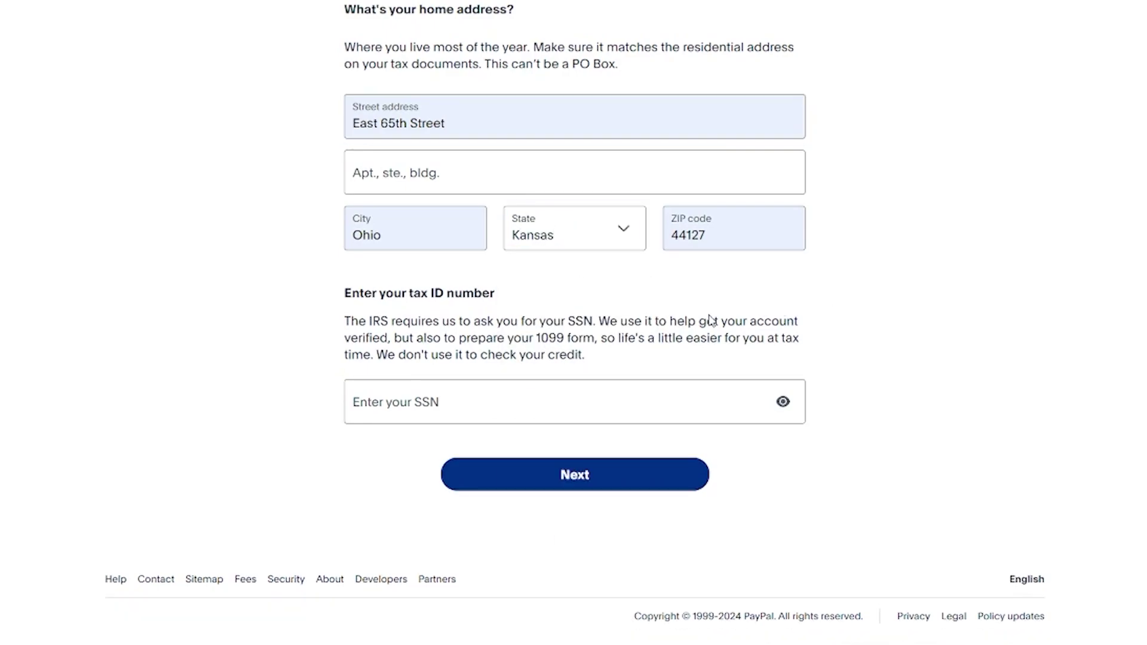
pyautogui.click(413, 407)
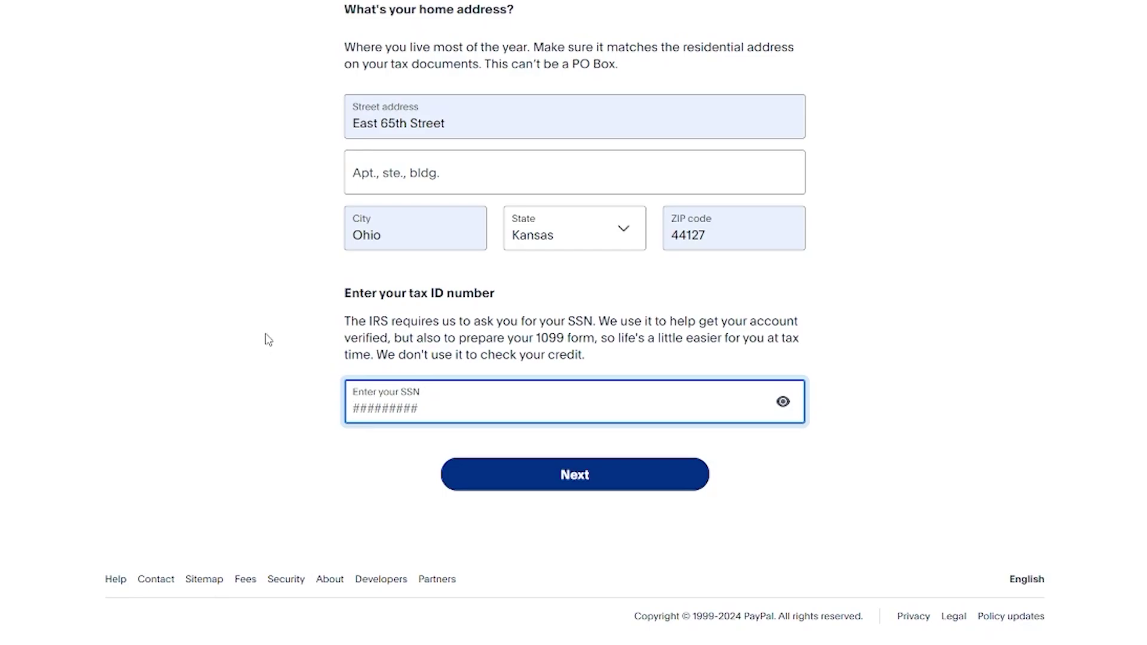
pyautogui.scroll(8, 266, 344)
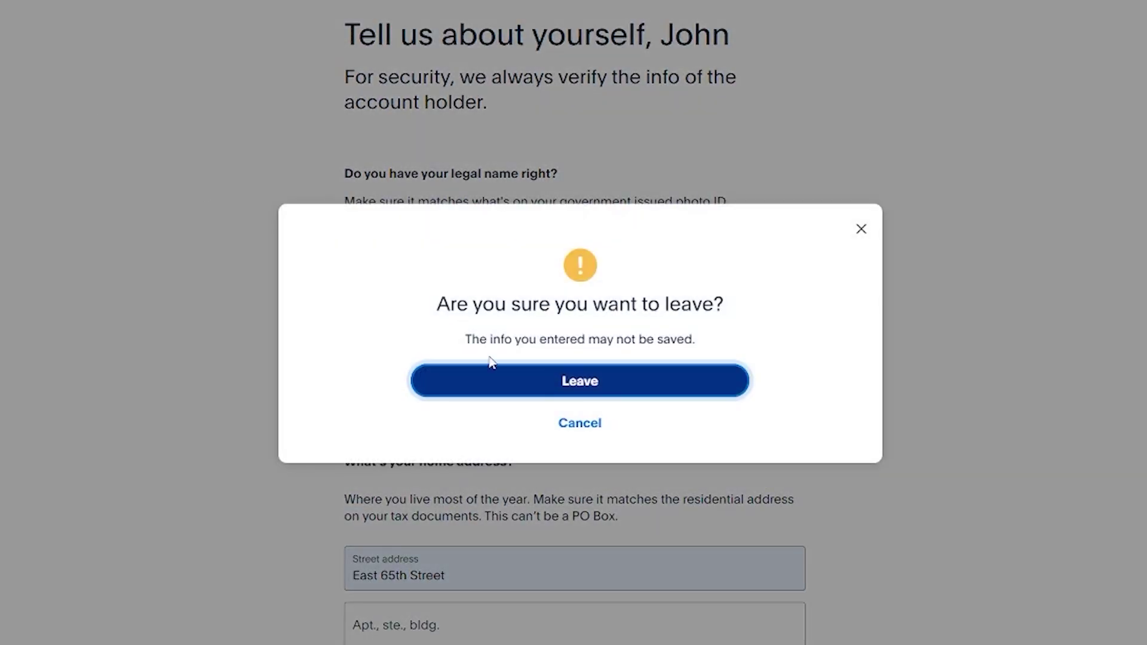
# - Confirm leaving the unfinished profile form and scroll through the resulting page
pyautogui.click(495, 390)
pyautogui.click(496, 390)
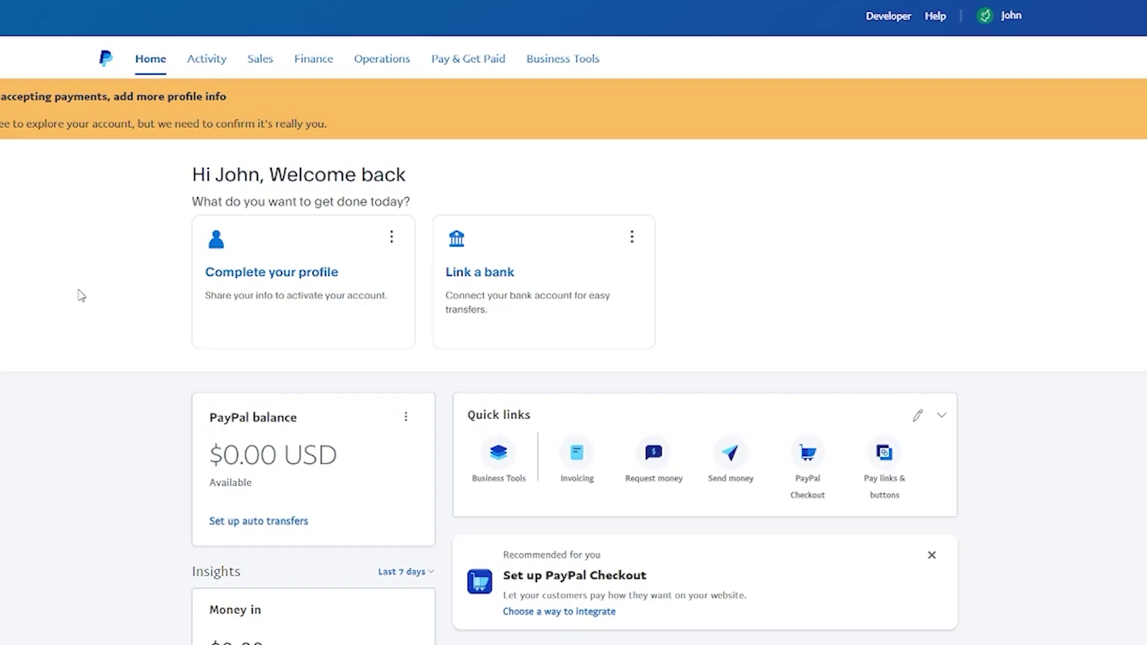
pyautogui.scroll(-3, 172, 321)
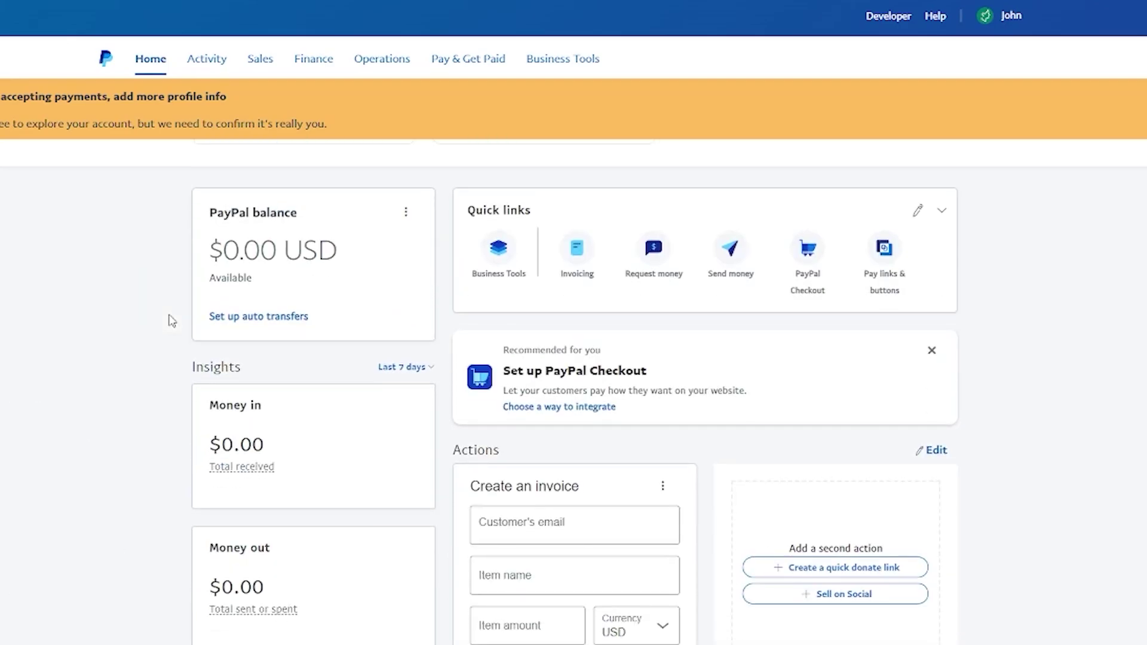
pyautogui.scroll(3, 179, 317)
pyautogui.scroll(-1, 207, 361)
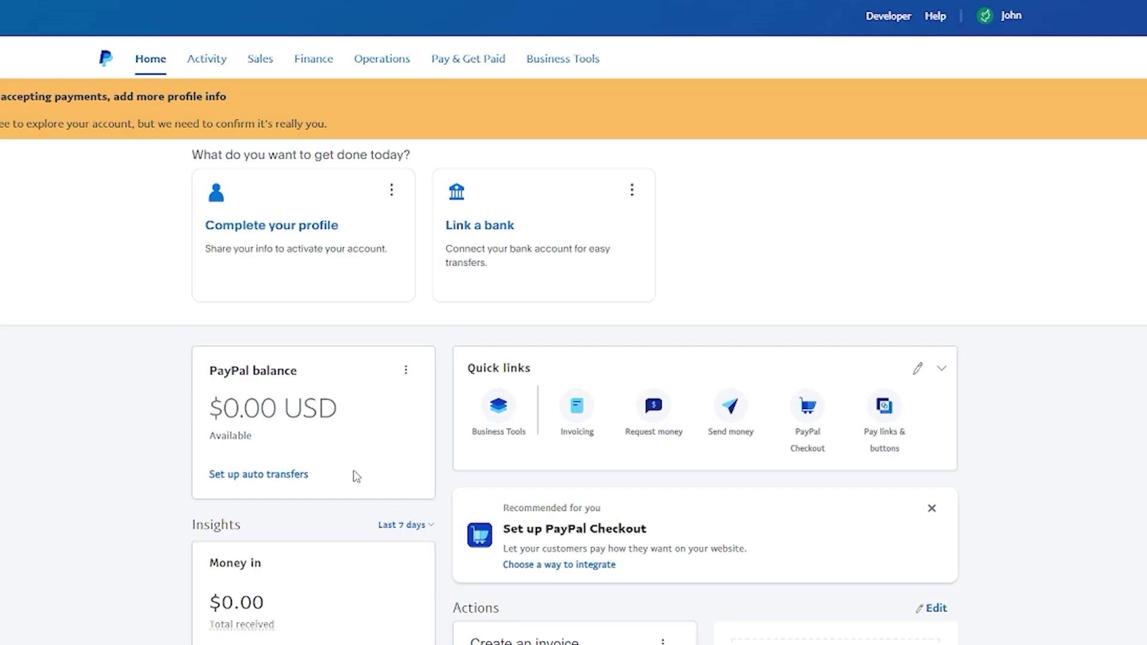
pyautogui.scroll(-1, 357, 476)
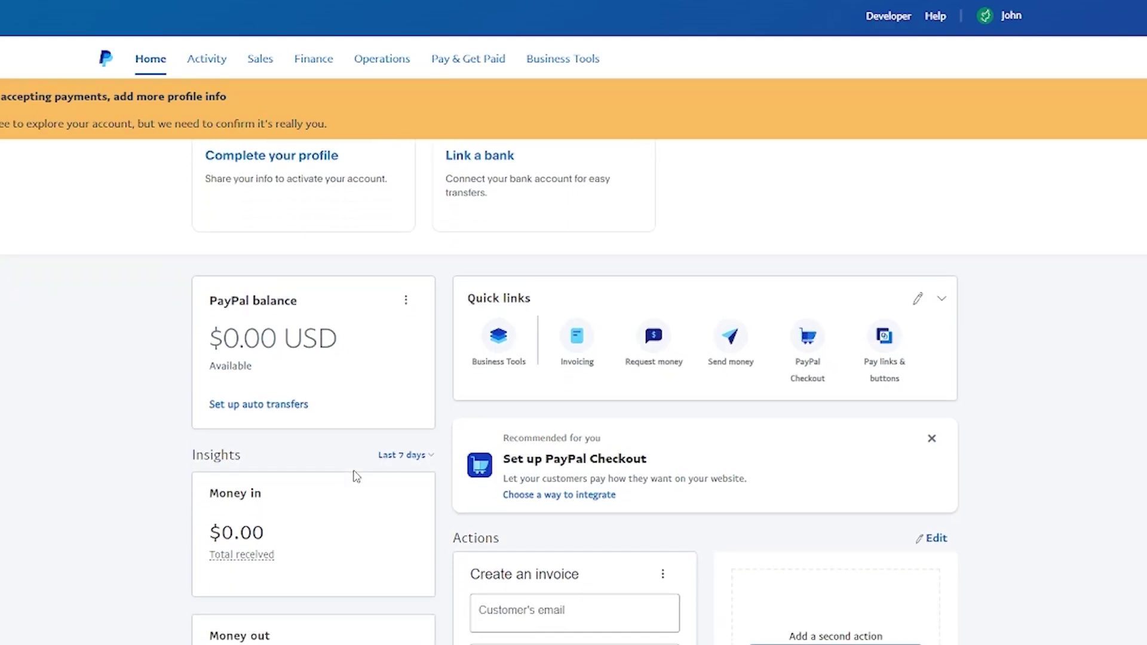
pyautogui.scroll(-2, 355, 475)
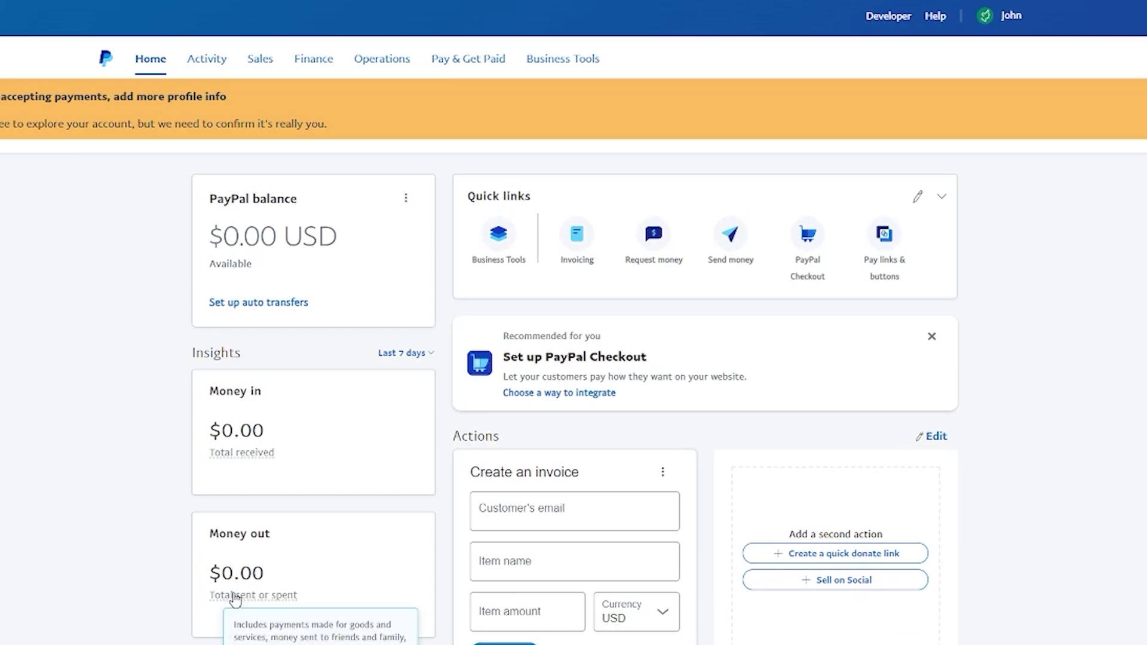
pyautogui.moveTo(258, 463)
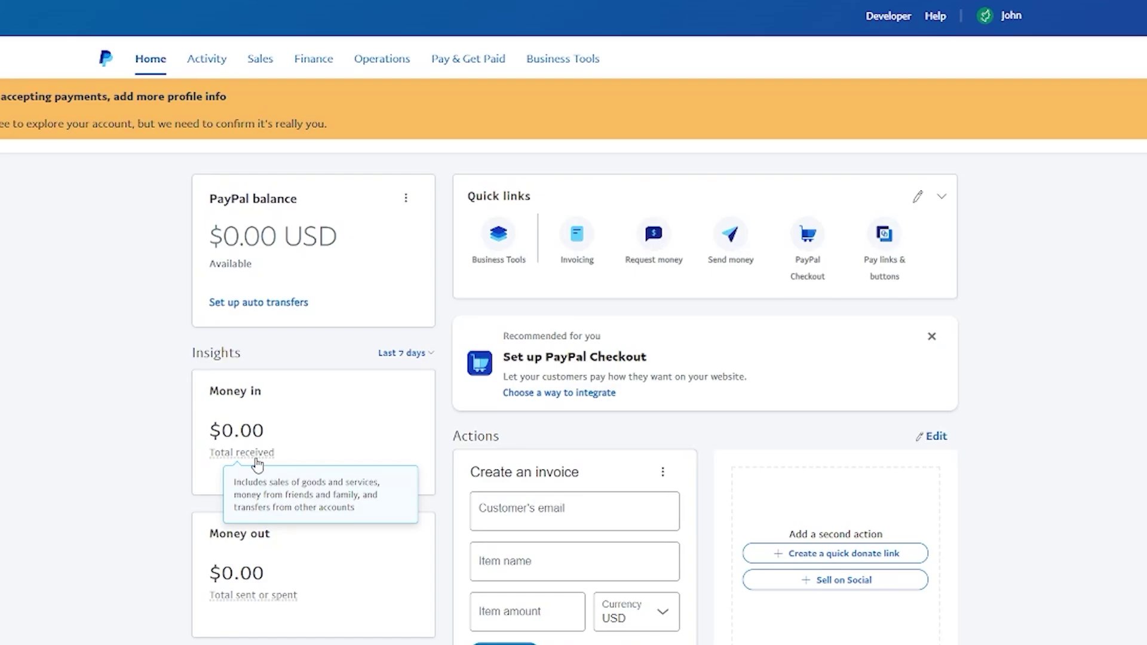
pyautogui.scroll(-3, 257, 463)
pyautogui.moveTo(264, 420)
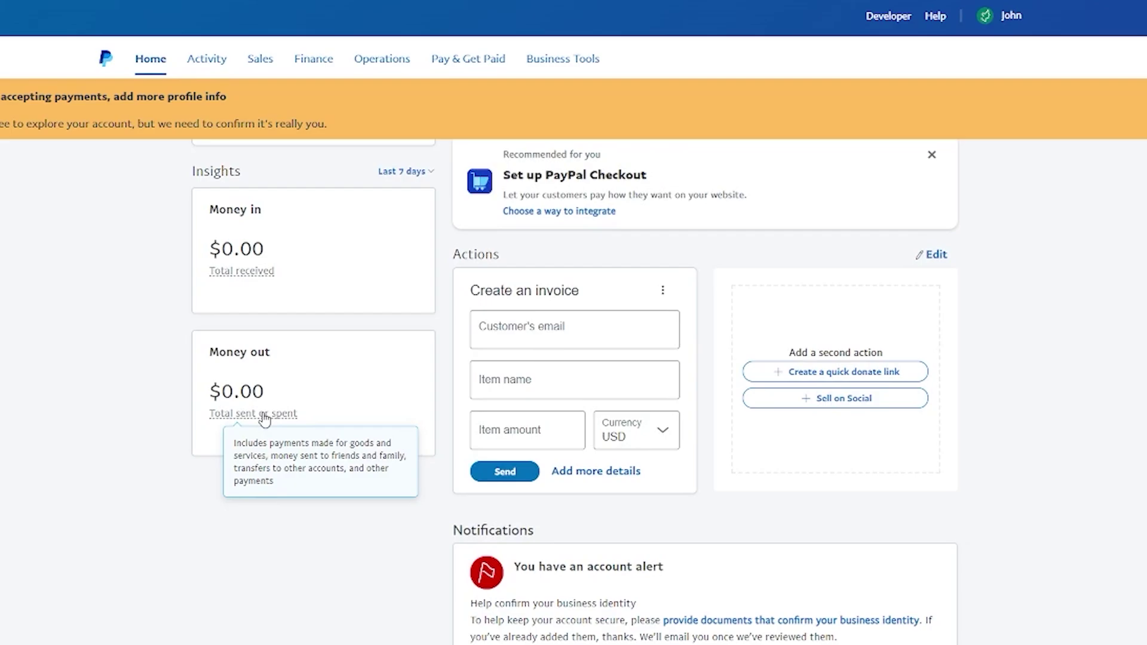
pyautogui.scroll(-3, 264, 415)
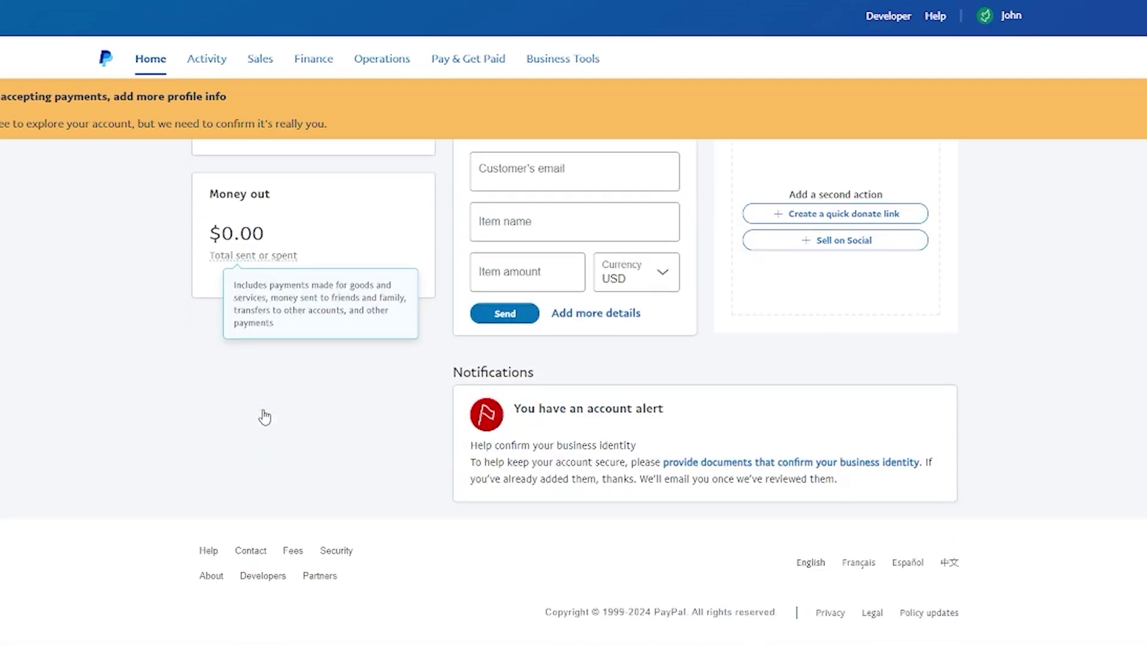
pyautogui.scroll(10, 442, 418)
pyautogui.scroll(-4, 333, 389)
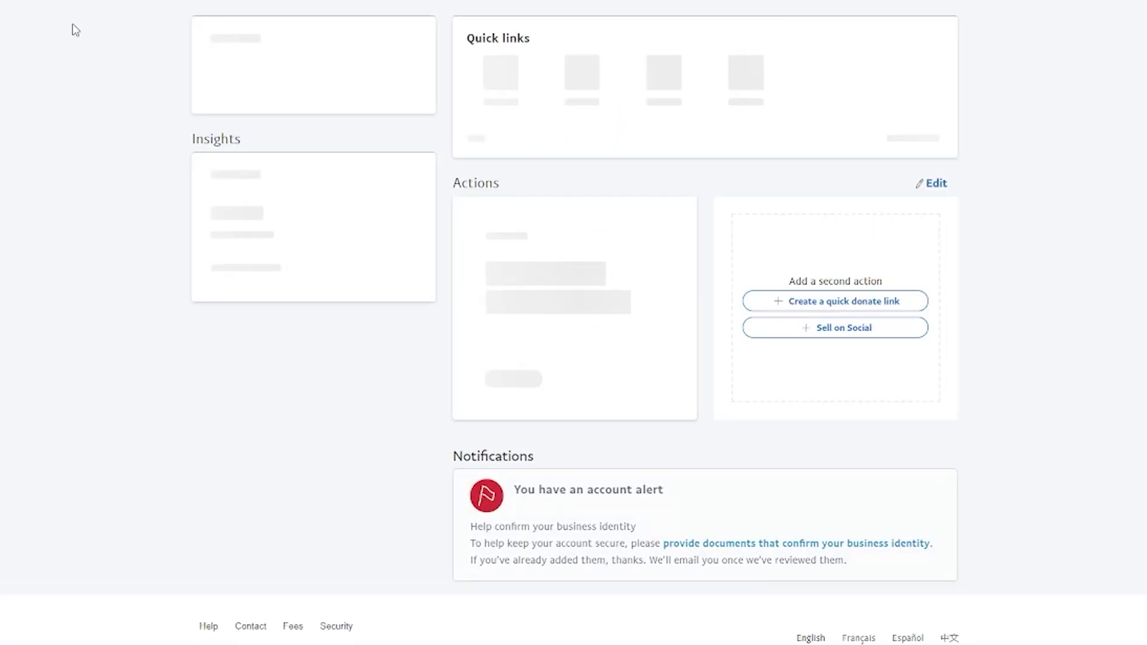
# - Scroll through the restored business home dashboard showing the $0.00 USD balance
pyautogui.scroll(-3, 173, 169)
pyautogui.scroll(5, 85, 191)
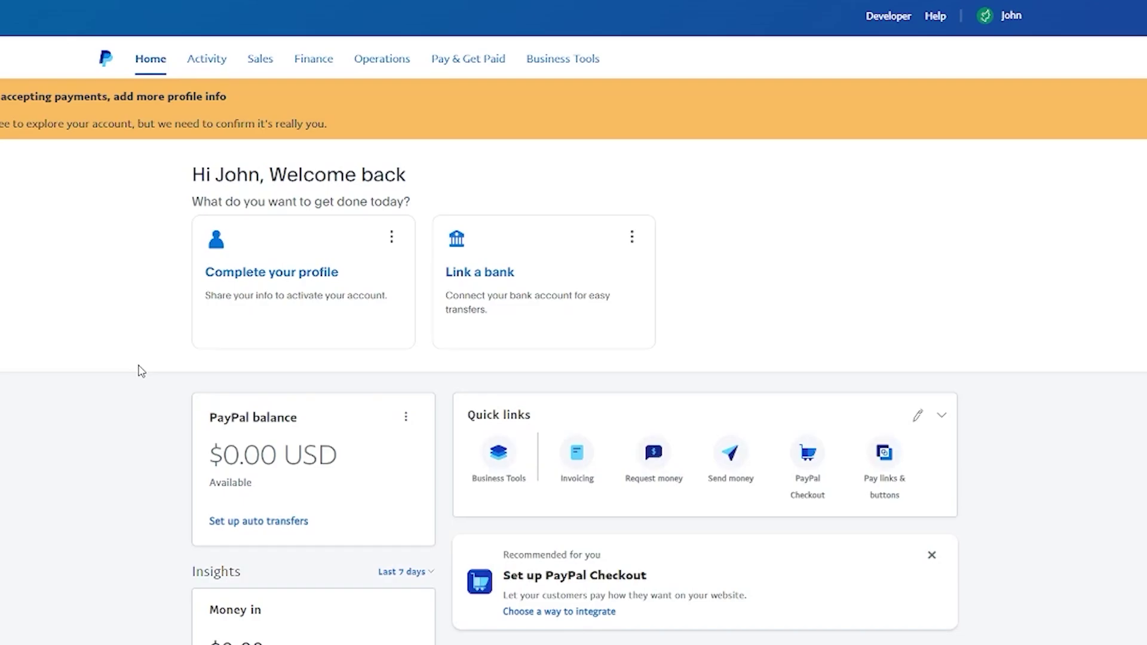
pyautogui.scroll(-5, 141, 370)
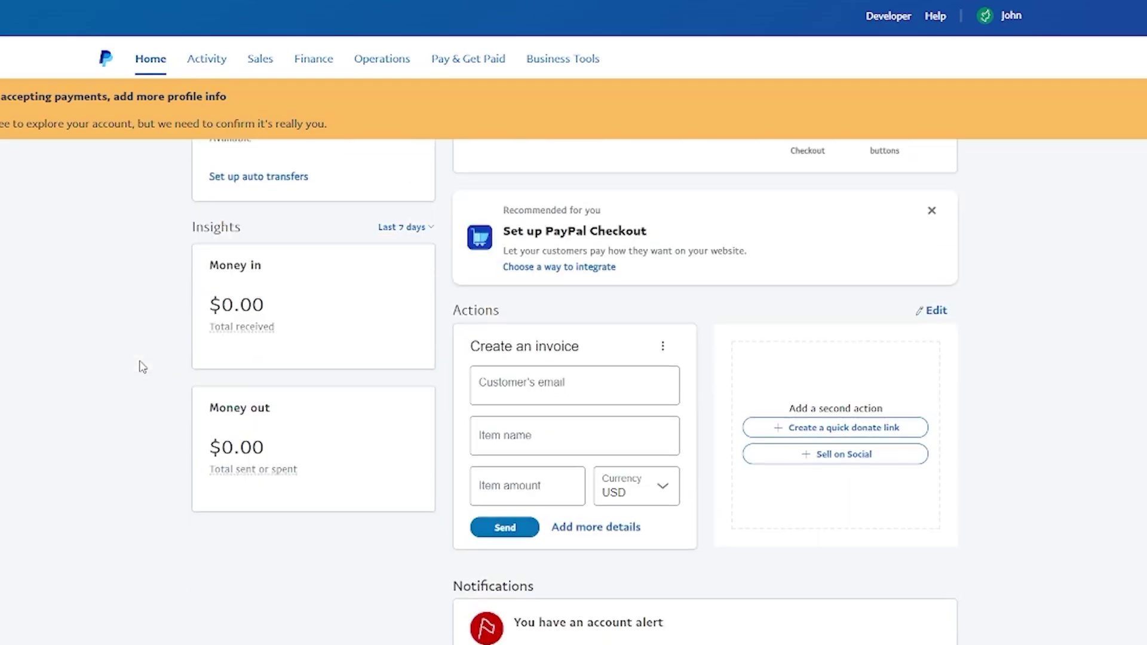
pyautogui.scroll(5, 141, 370)
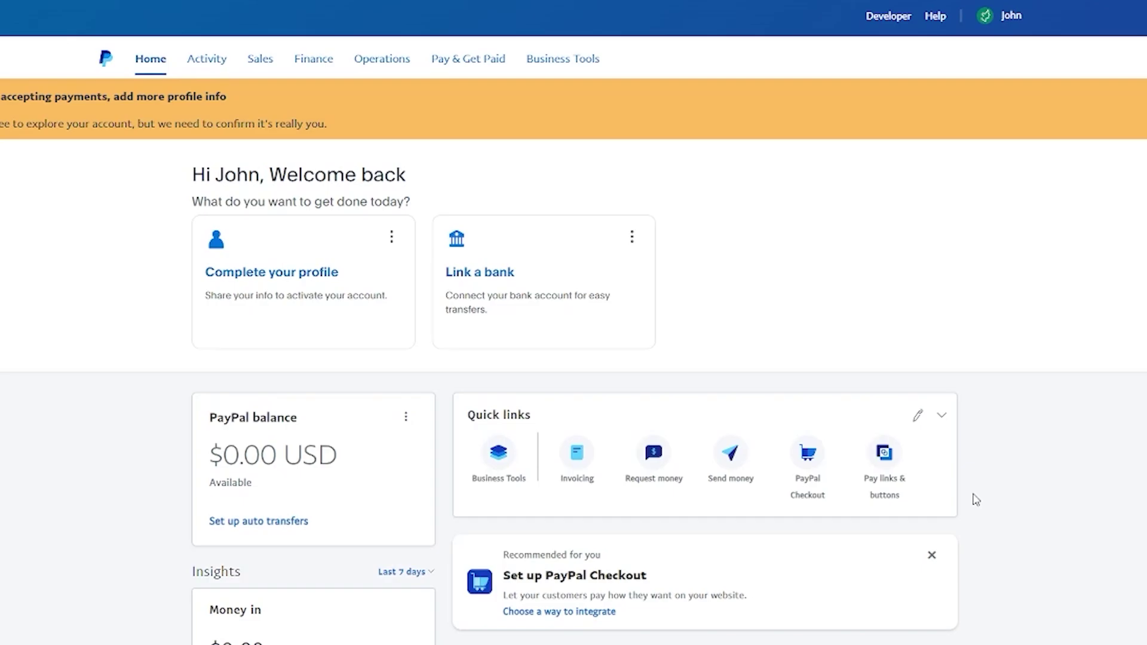
pyautogui.scroll(-10, 973, 499)
pyautogui.scroll(10, 974, 499)
# - Start a new invoice, No. 0001, from the Pay & Get Paid menu
pyautogui.click(475, 67)
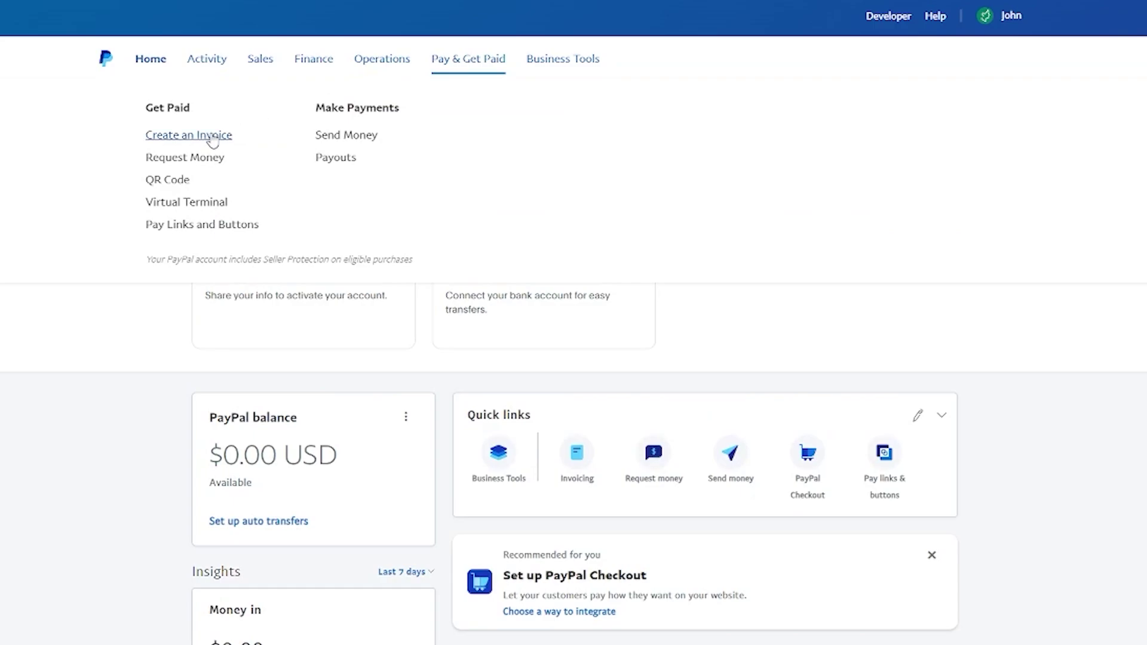
pyautogui.click(206, 135)
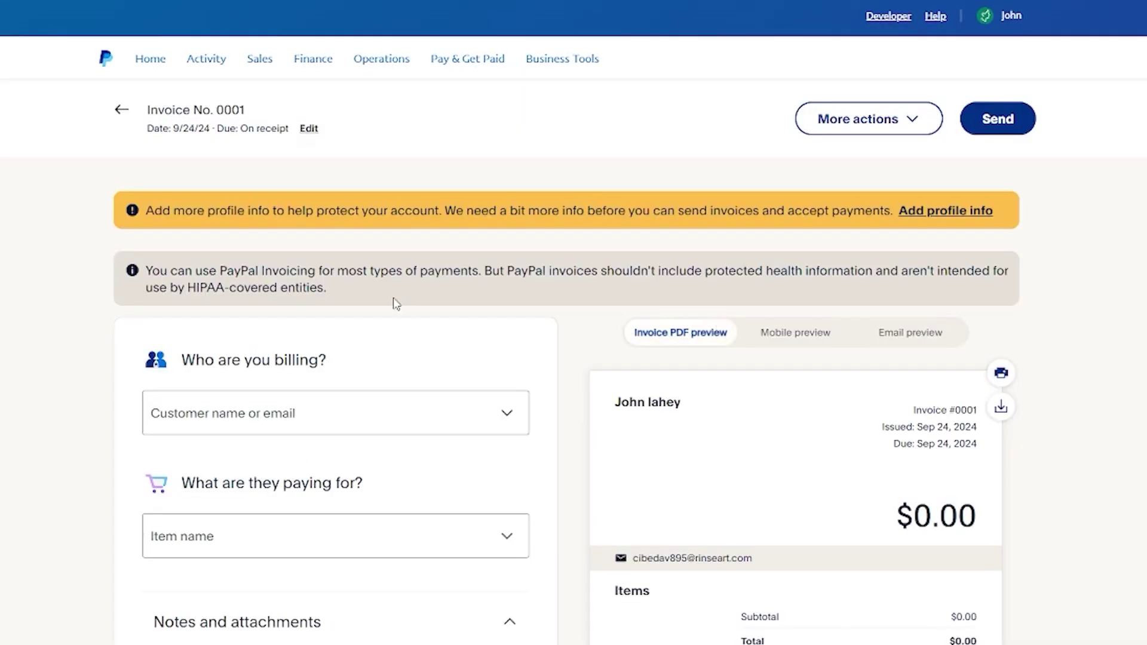
pyautogui.scroll(-6, 392, 303)
pyautogui.scroll(6, 392, 310)
pyautogui.scroll(-1, 393, 311)
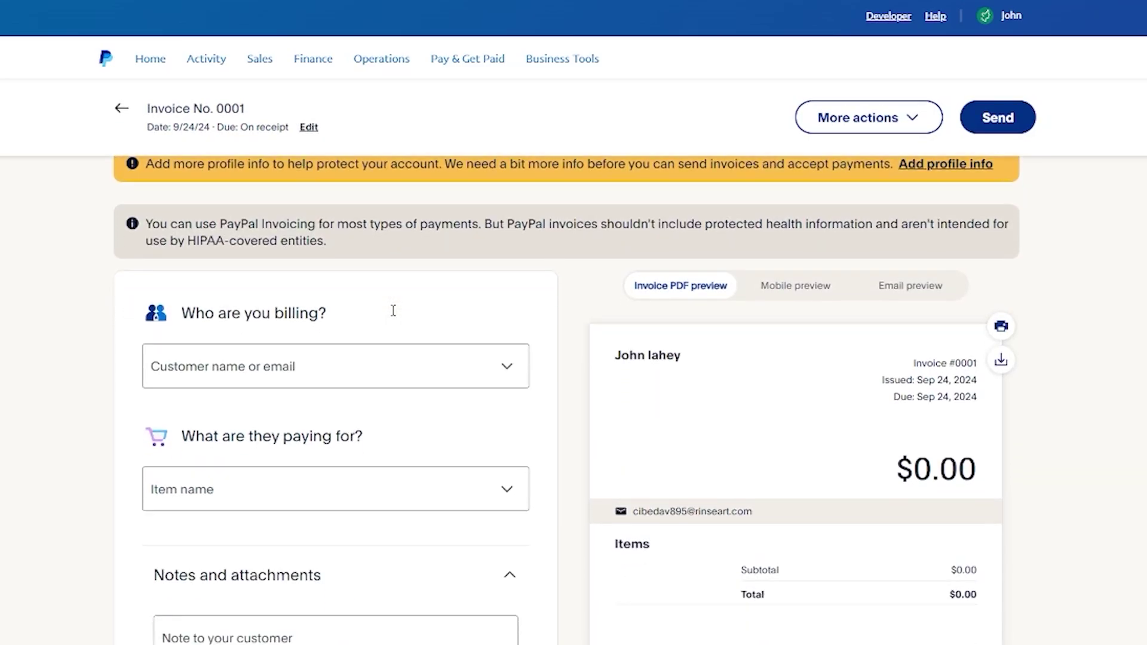
pyautogui.scroll(1, 393, 311)
# - Create a new customer with their name and e-mail and add them under Bill to
pyautogui.click(330, 395)
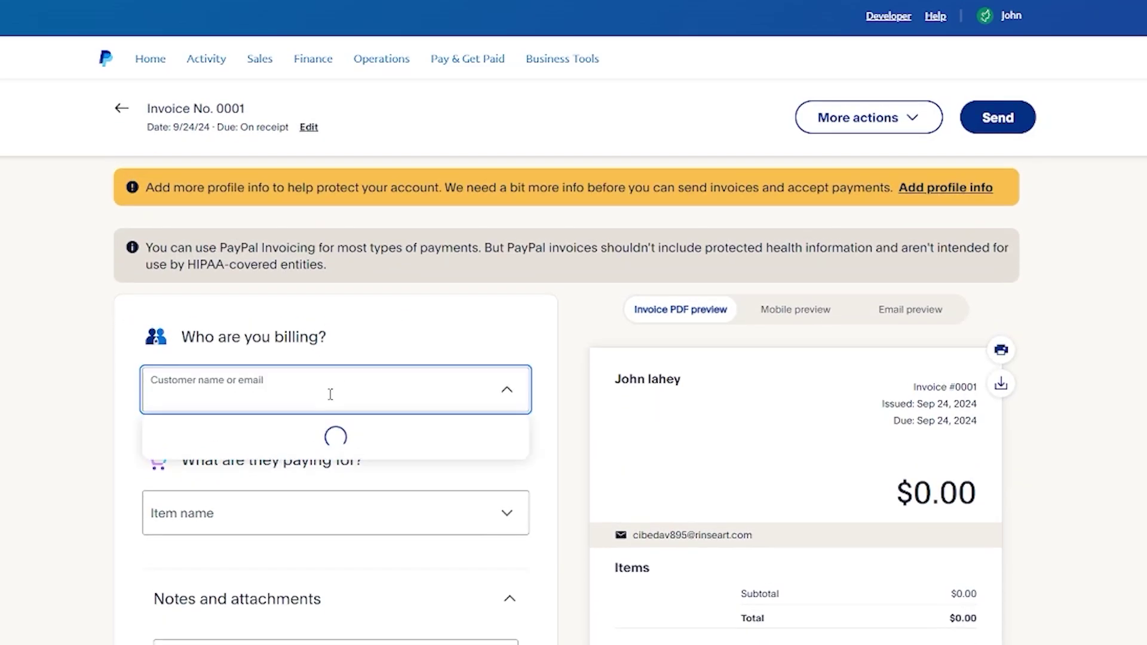
pyautogui.click(247, 432)
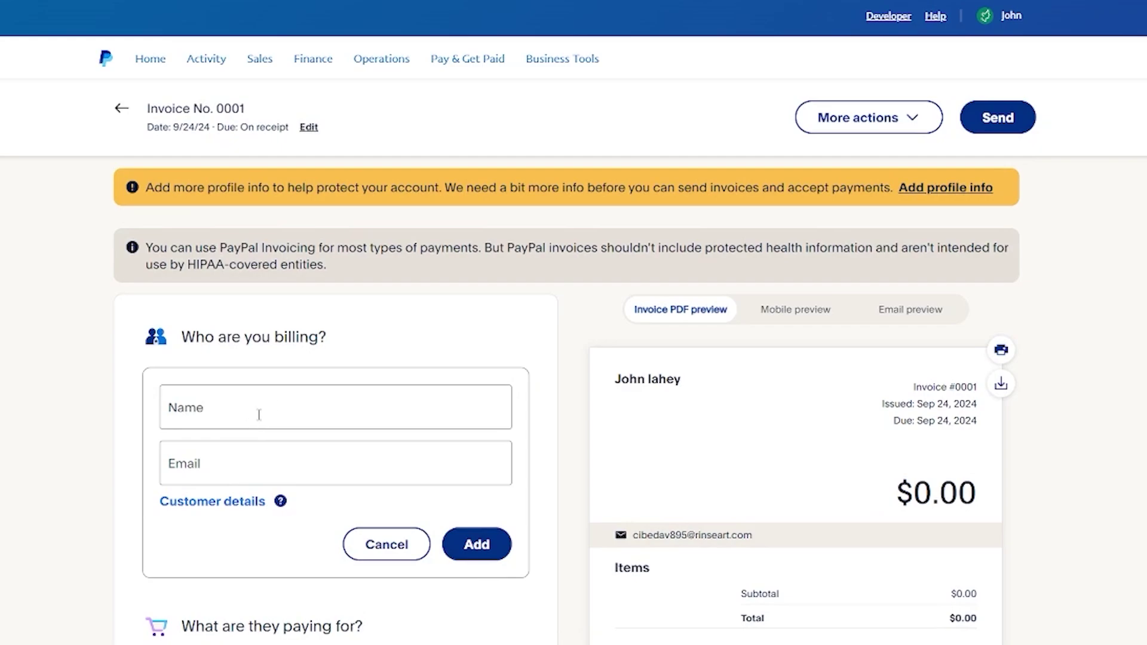
pyautogui.click(281, 401)
pyautogui.click(245, 448)
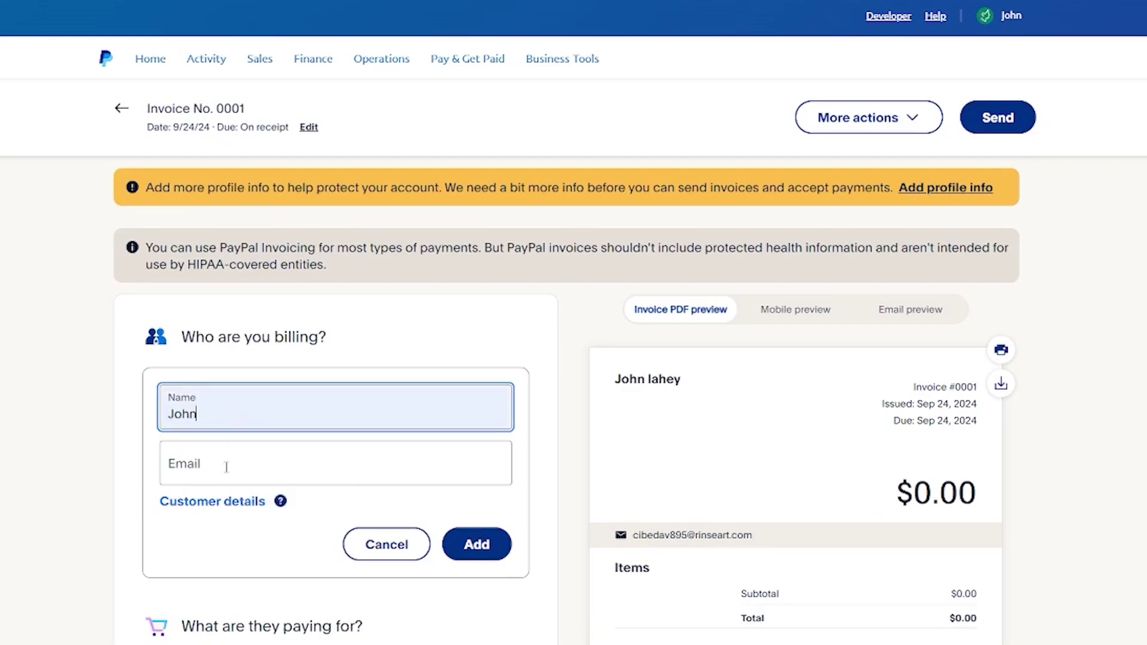
pyautogui.click(226, 463)
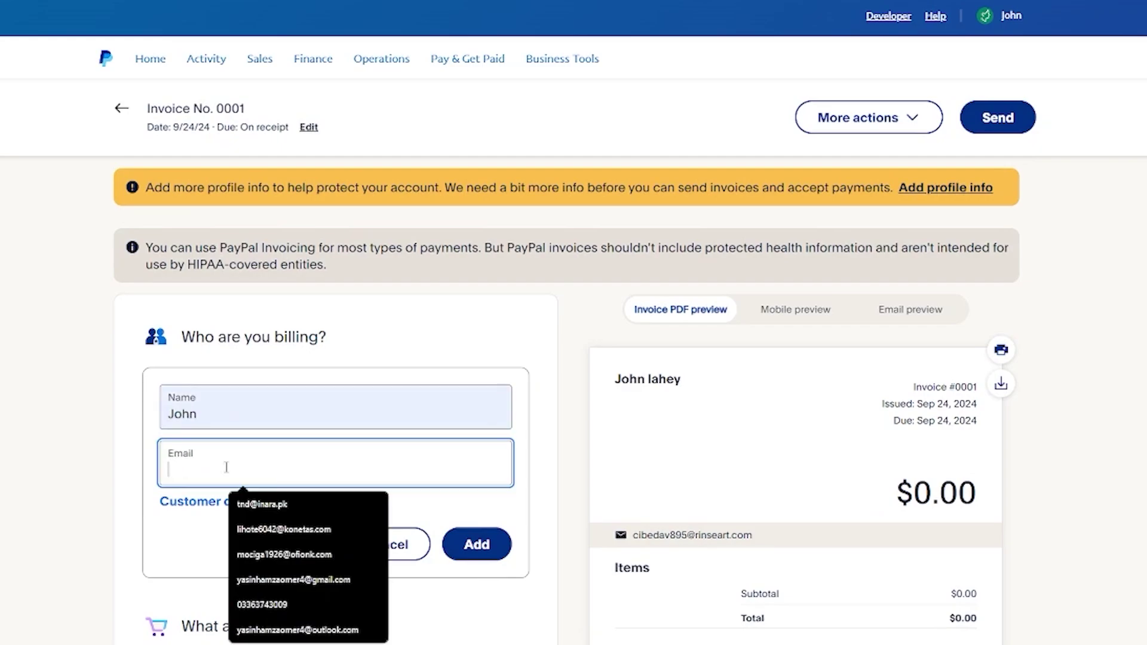
pyautogui.click(287, 579)
pyautogui.click(461, 558)
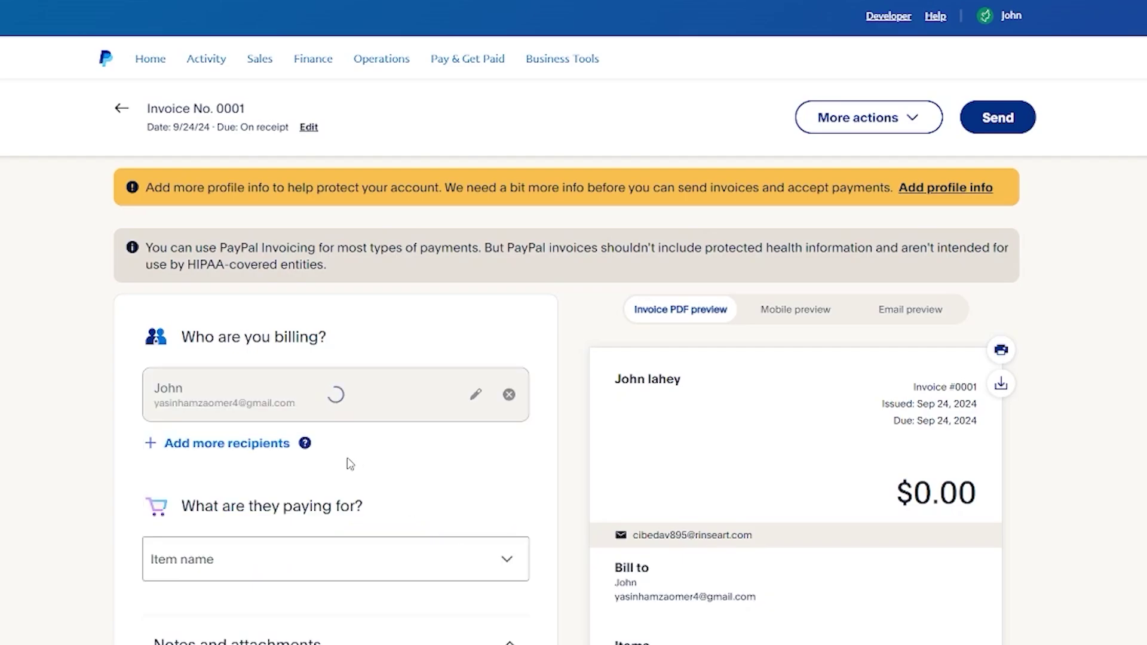
pyautogui.scroll(-4, 350, 465)
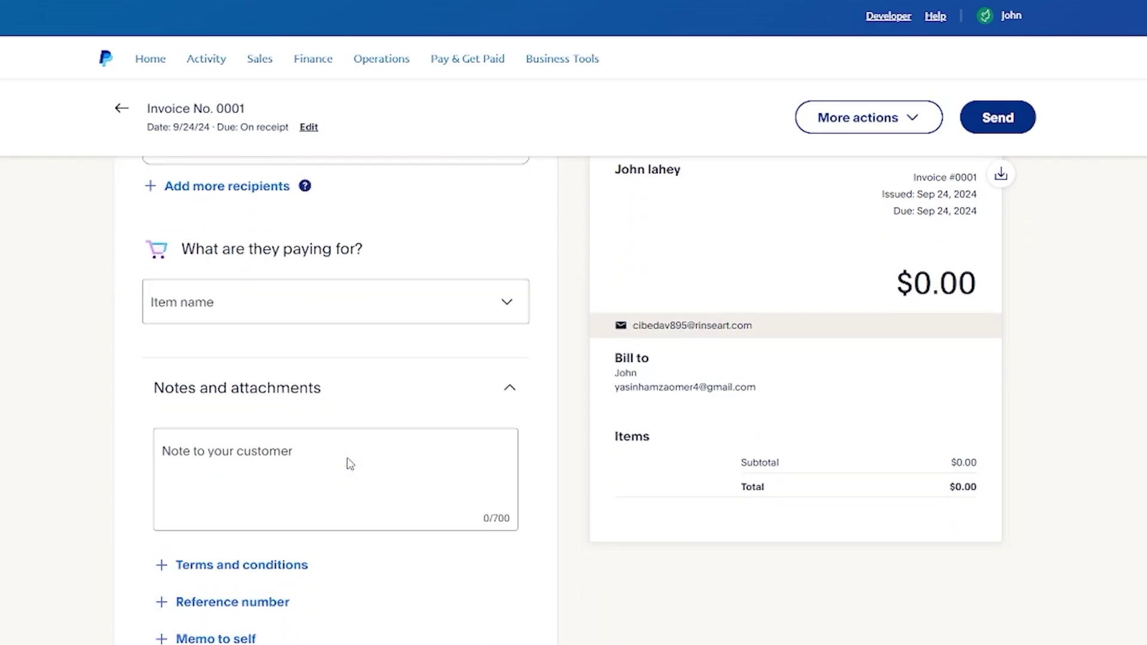
pyautogui.click(279, 298)
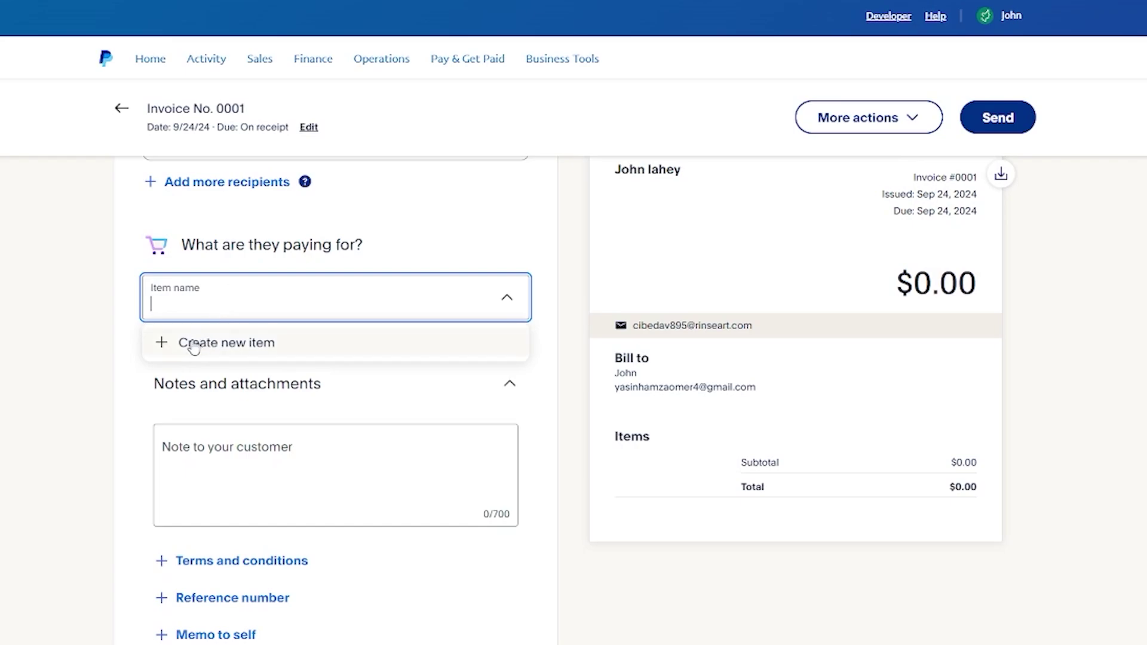
# - Add a new item 'asdasd' at $54 per unit to the invoice
pyautogui.click(195, 344)
pyautogui.click(236, 283)
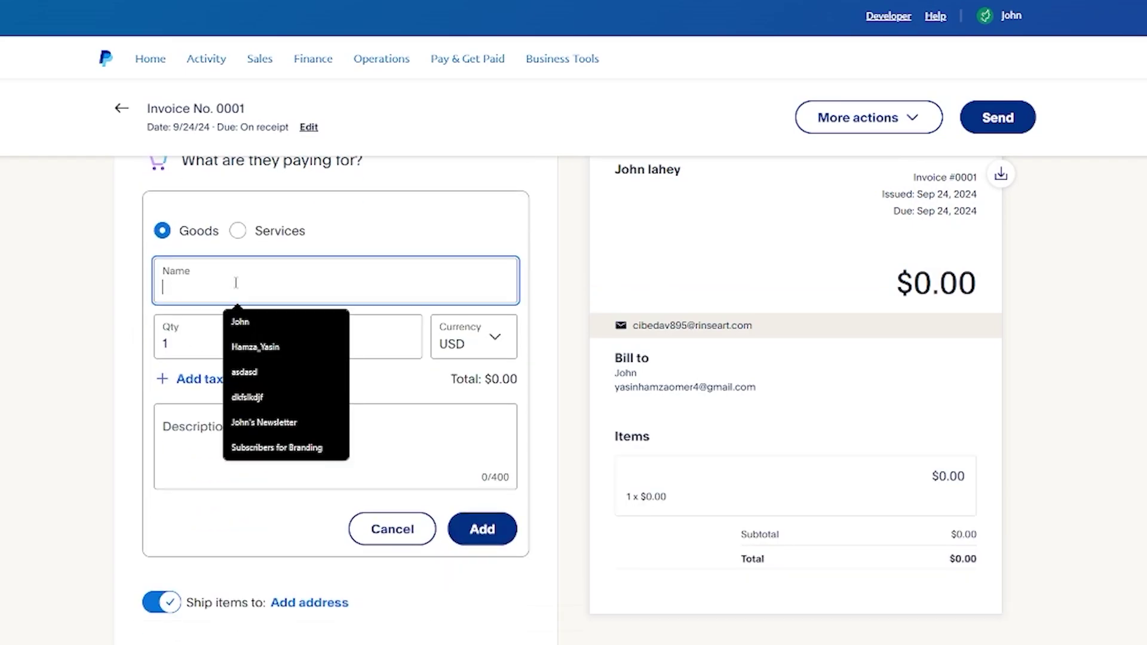
pyautogui.click(253, 371)
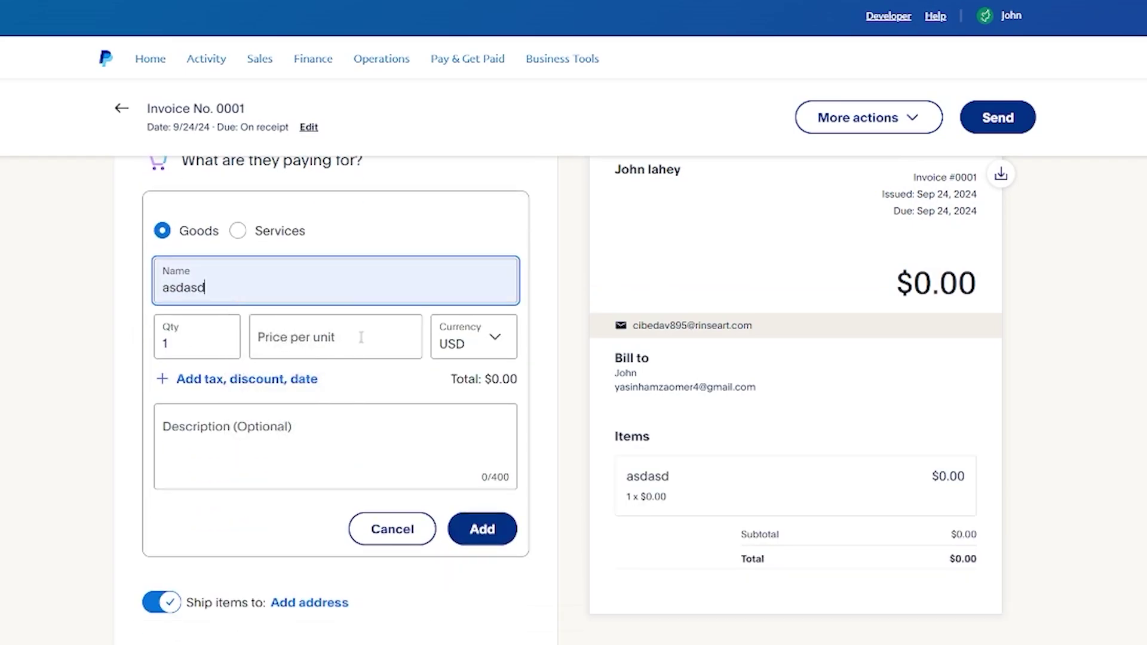
pyautogui.click(334, 344)
pyautogui.write('54')
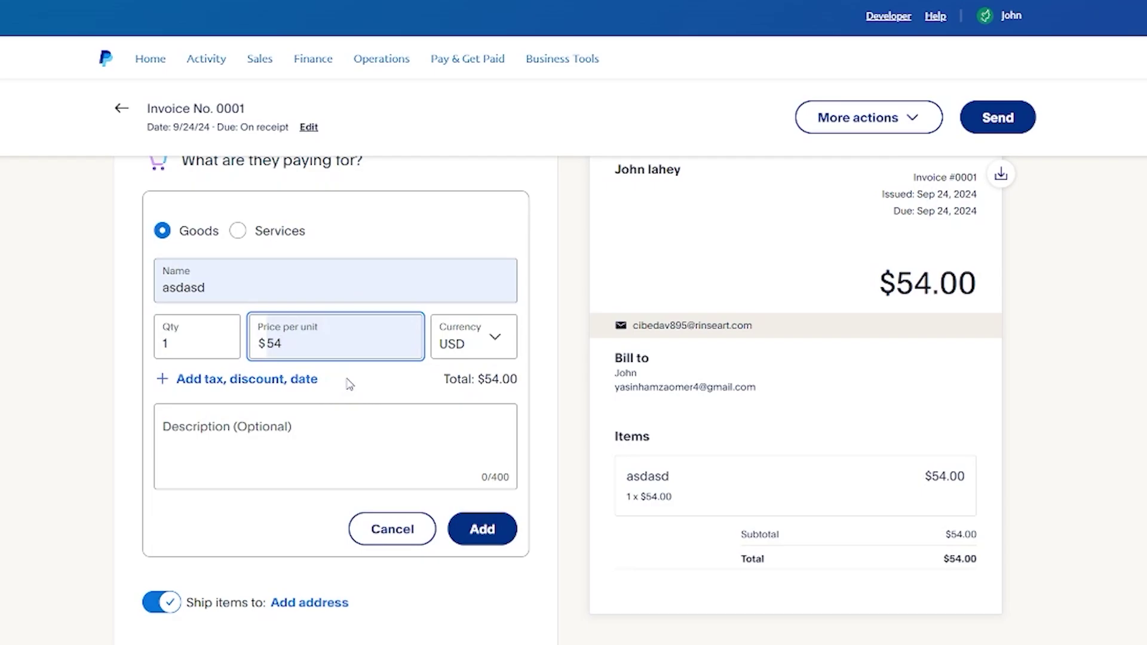
pyautogui.click(481, 532)
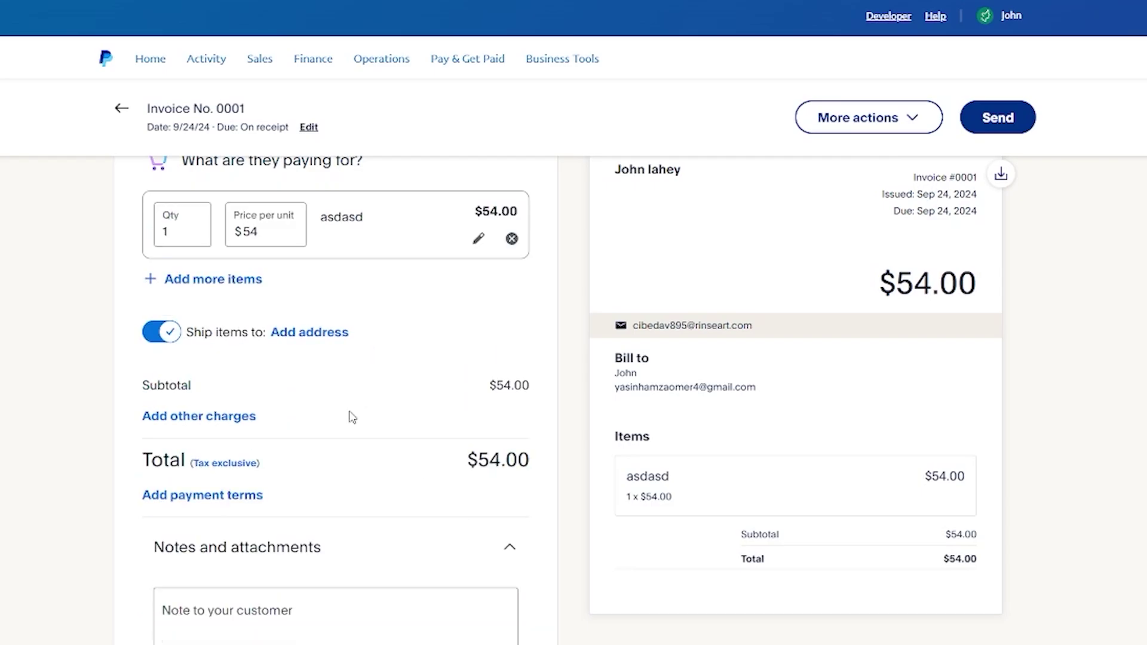
# - Review the invoice to confirm one item and a $54.00 total
pyautogui.scroll(6, 275, 313)
pyautogui.scroll(-5, 278, 404)
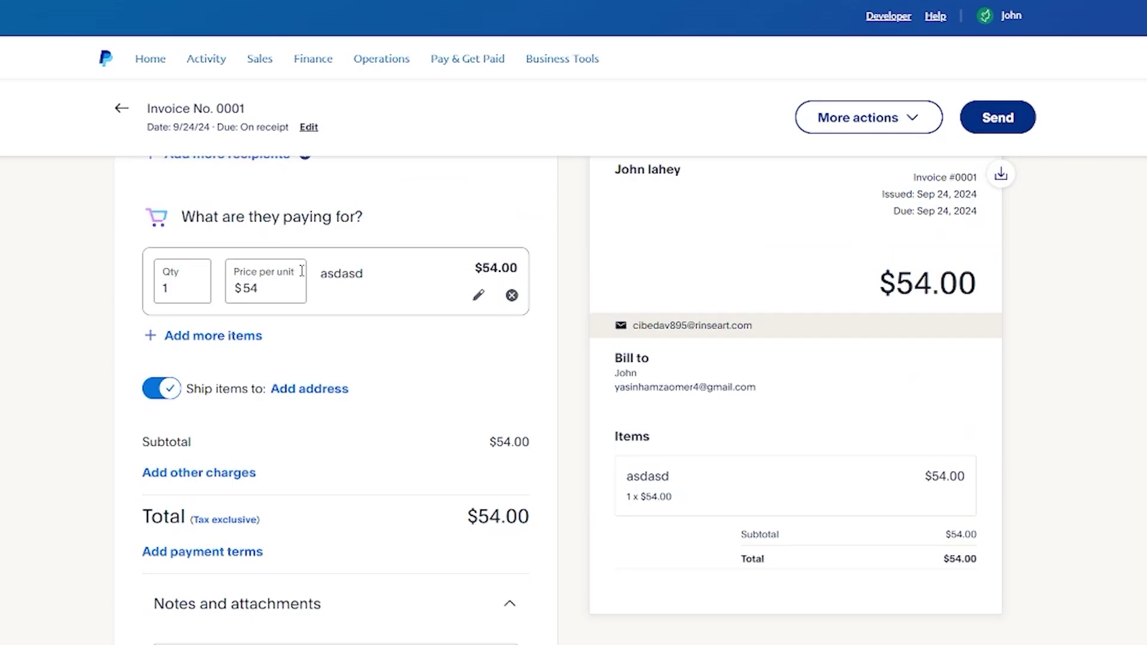
pyautogui.scroll(-3, 302, 271)
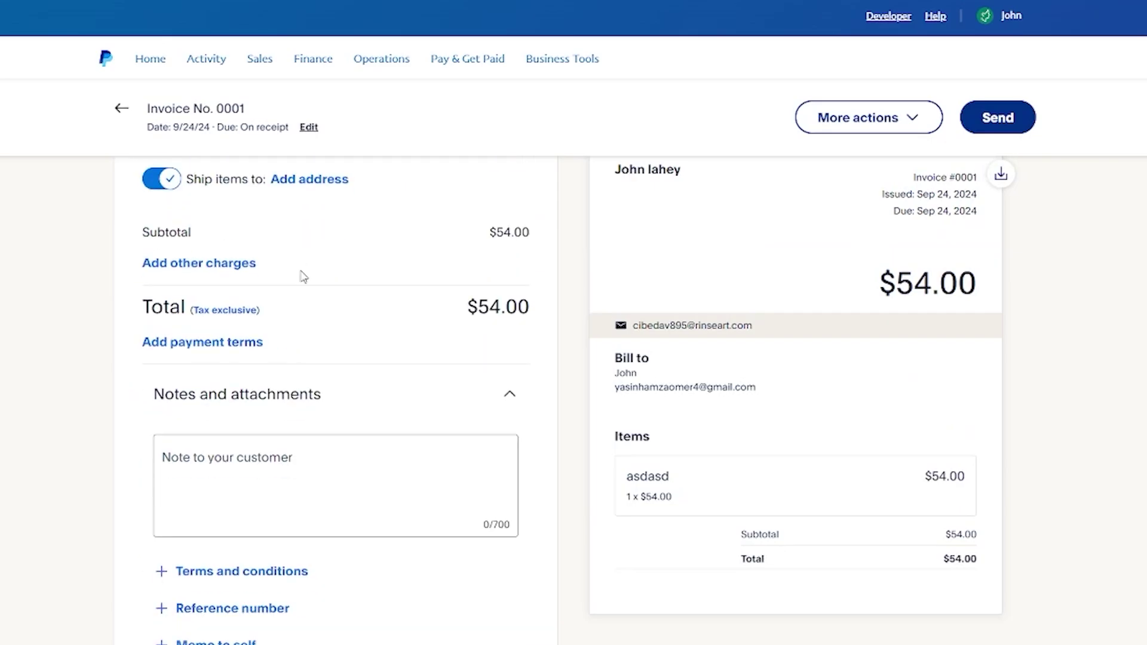
pyautogui.scroll(-4, 304, 276)
pyautogui.scroll(10, 474, 335)
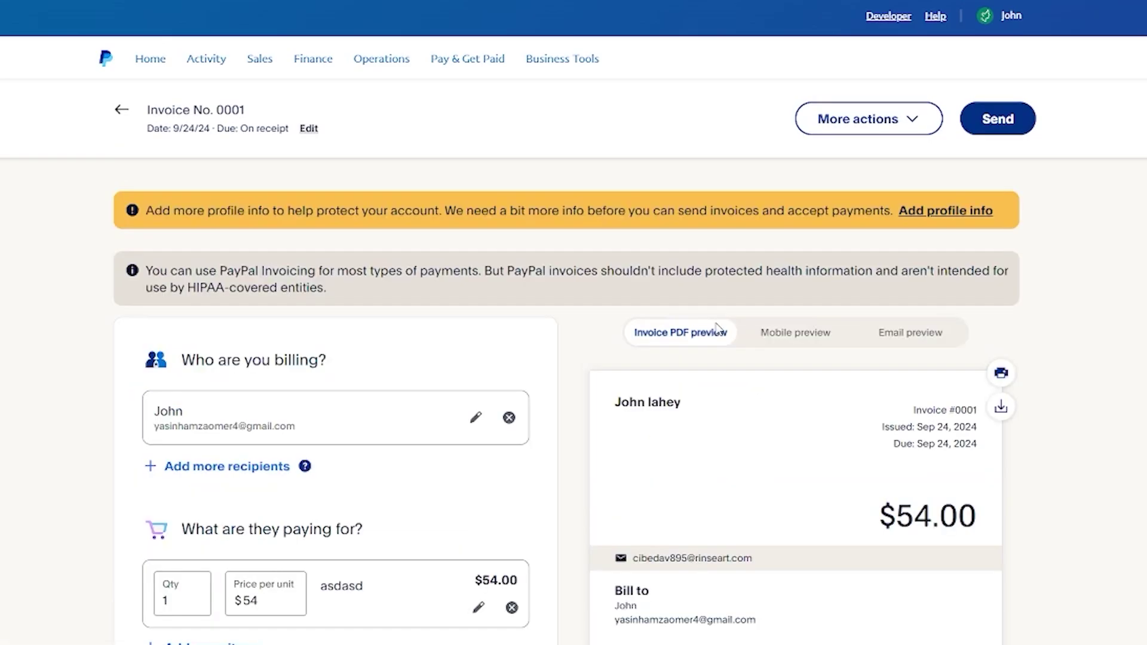
pyautogui.click(718, 328)
pyautogui.scroll(-3, 750, 457)
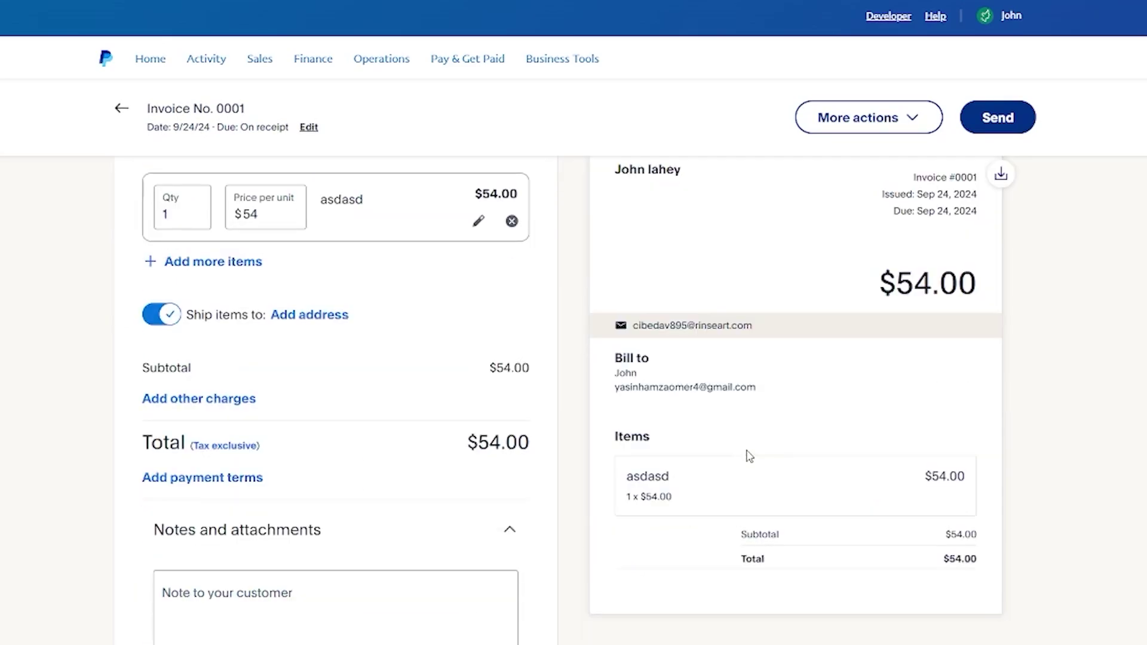
pyautogui.scroll(3, 749, 456)
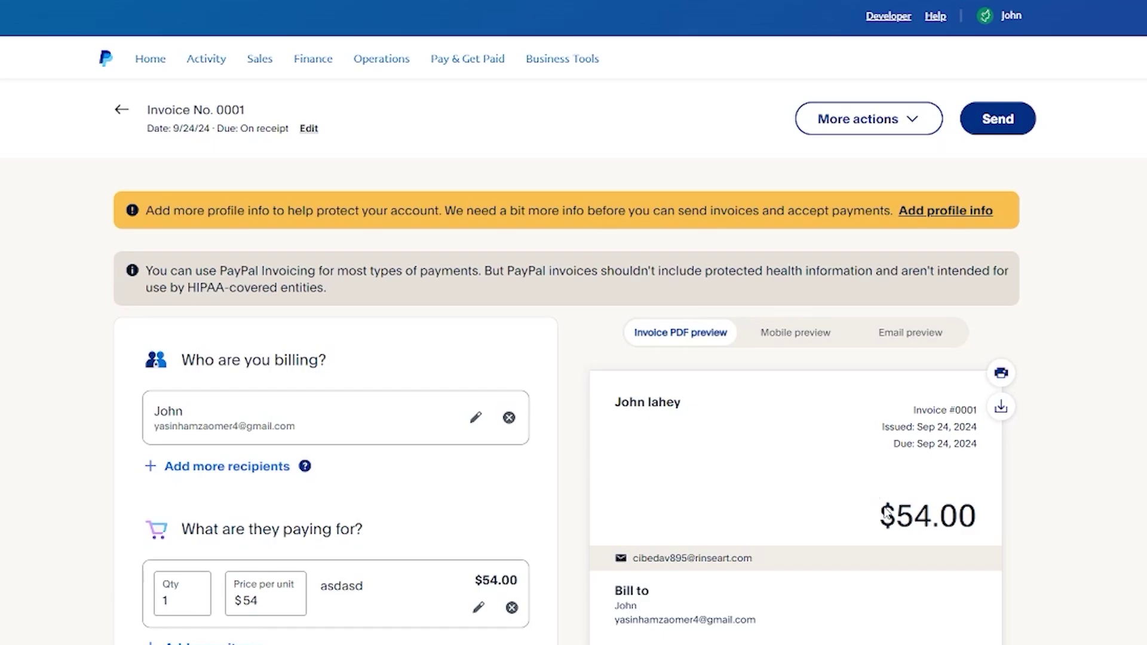
pyautogui.click(1002, 407)
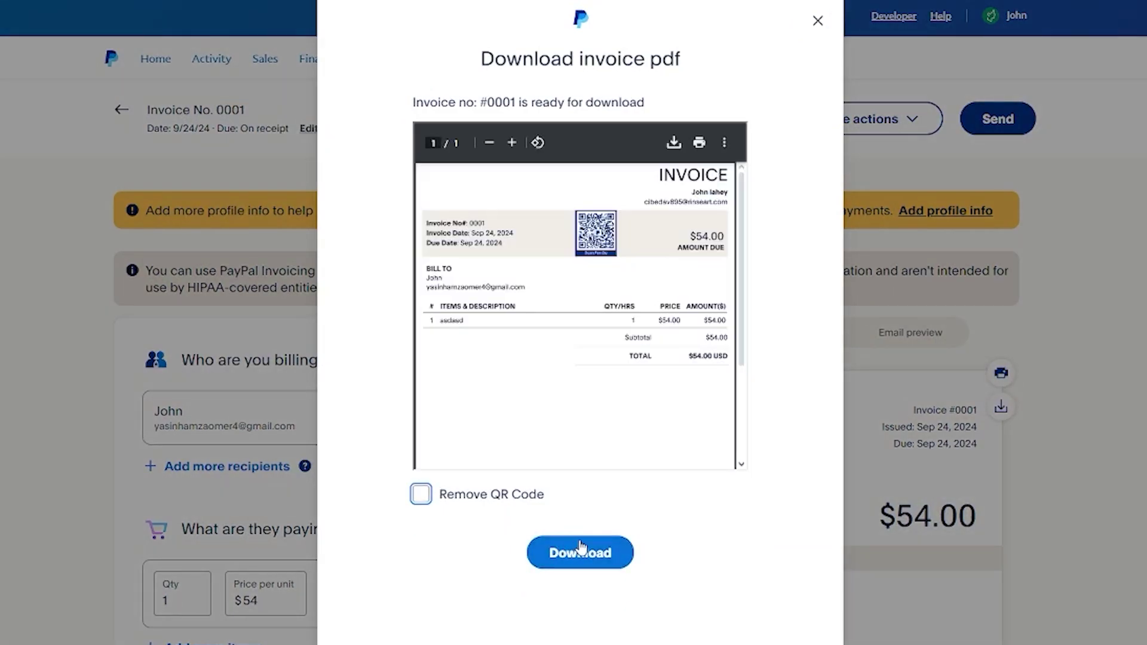
pyautogui.click(421, 494)
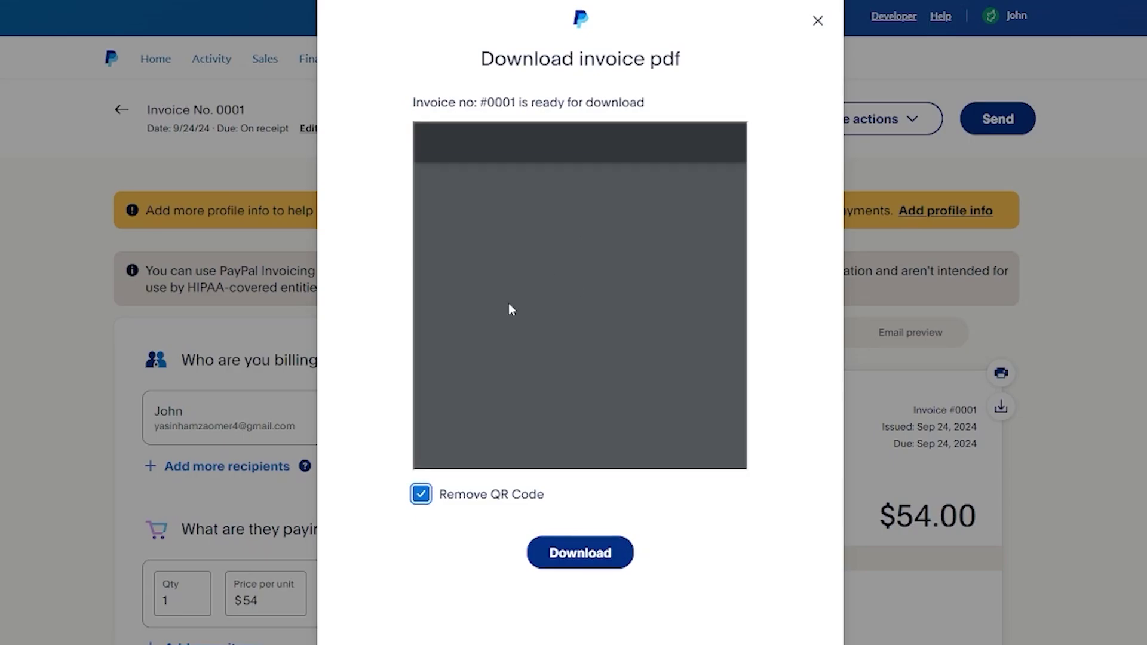
pyautogui.click(819, 22)
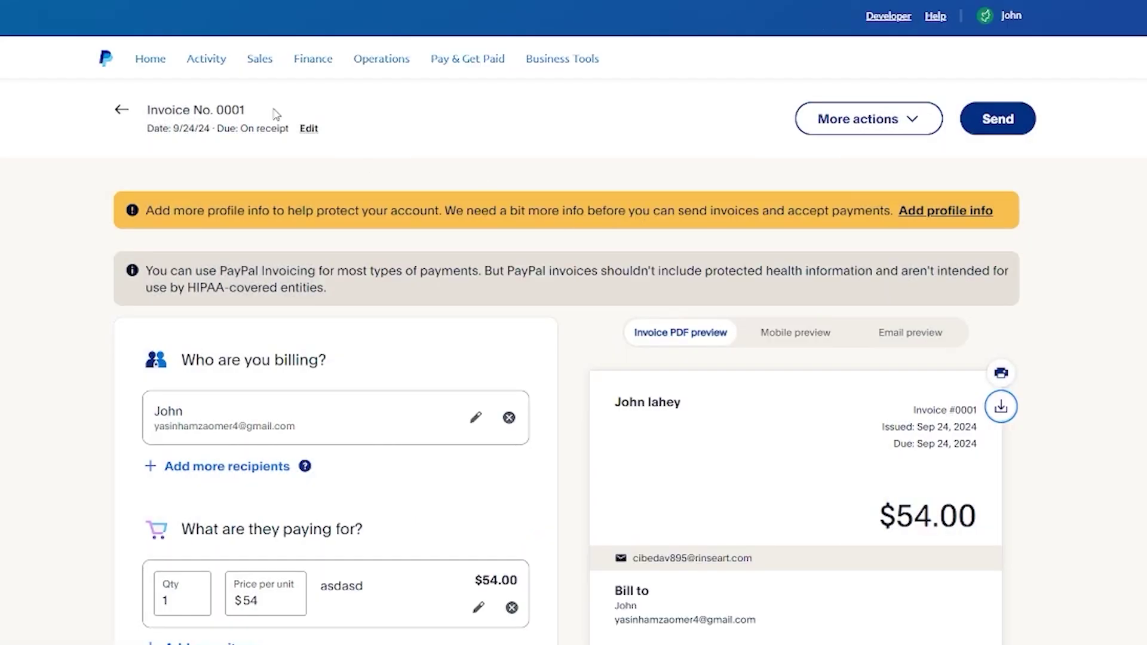